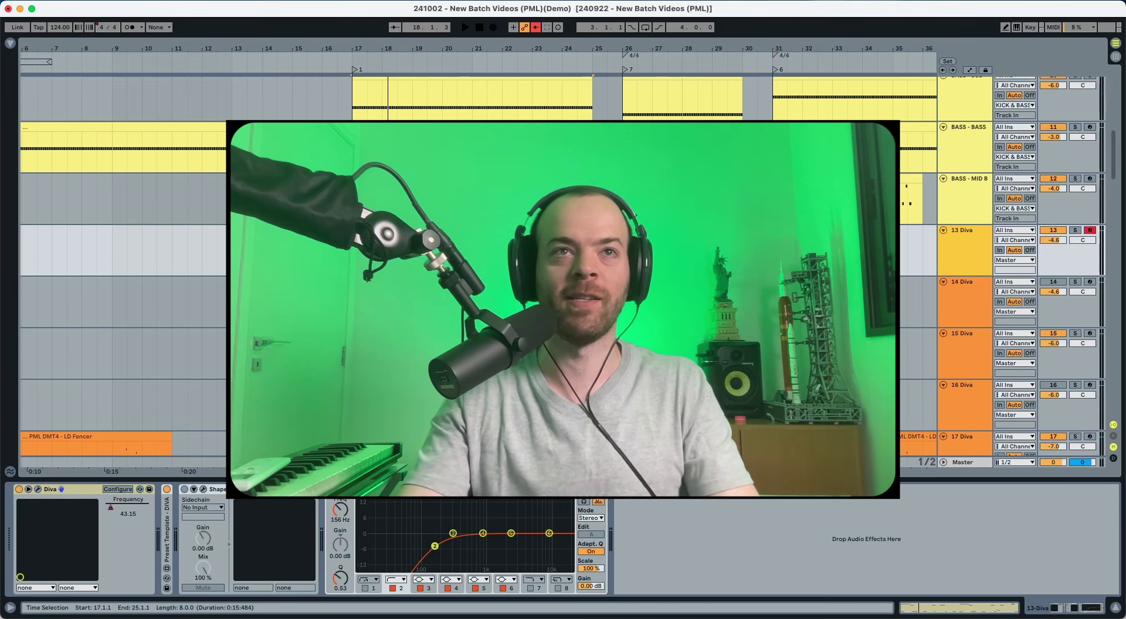
- Solo the 13 Diva track, play its ARP Podium clip, and review its notes and device chain
double_click(394, 229)
key("space")
key("s")
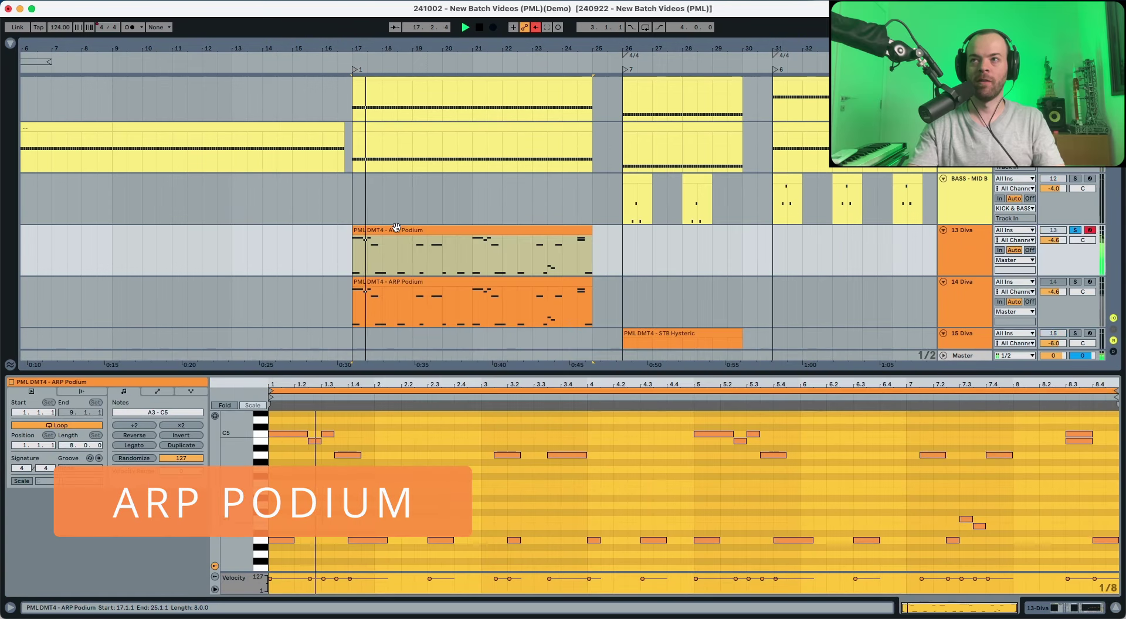
left_click(949, 248)
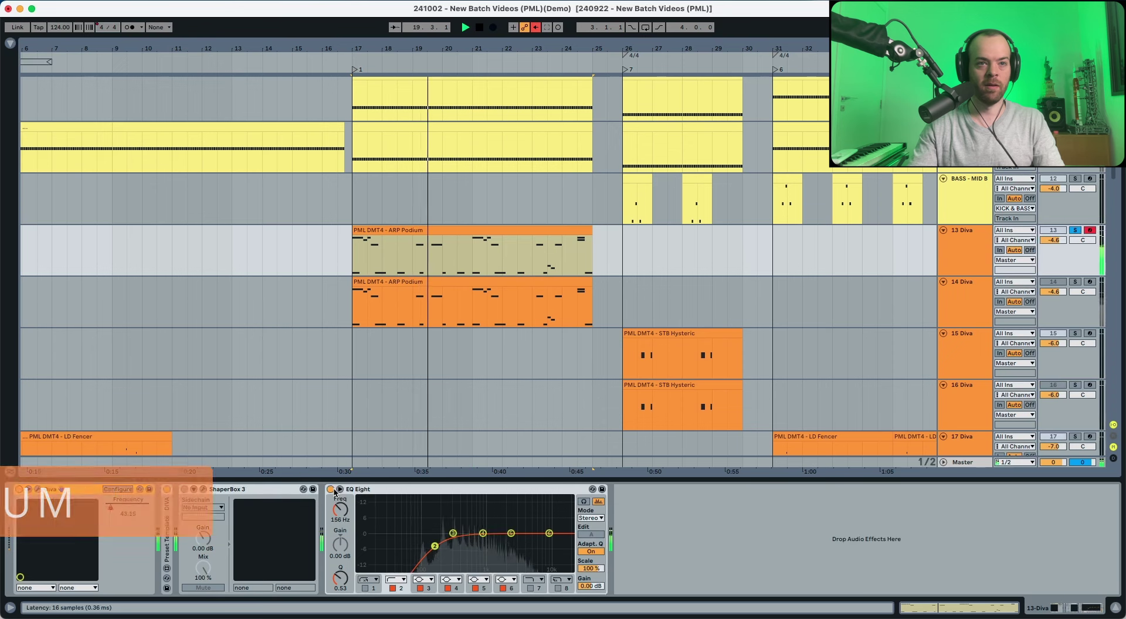
left_click(491, 232)
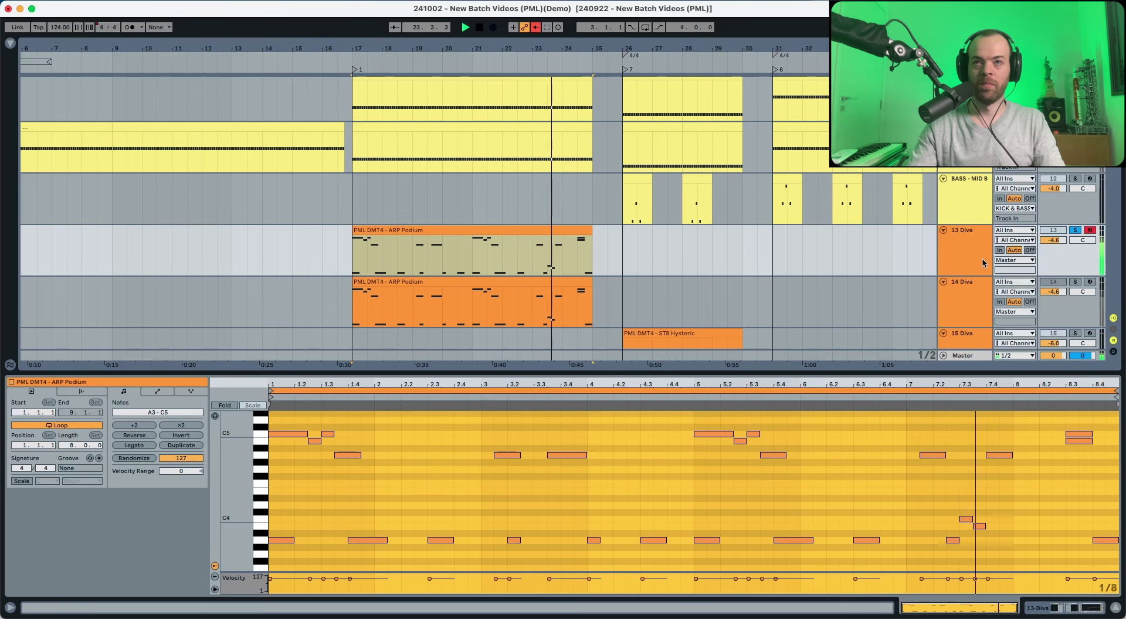
double_click(963, 257)
key("space")
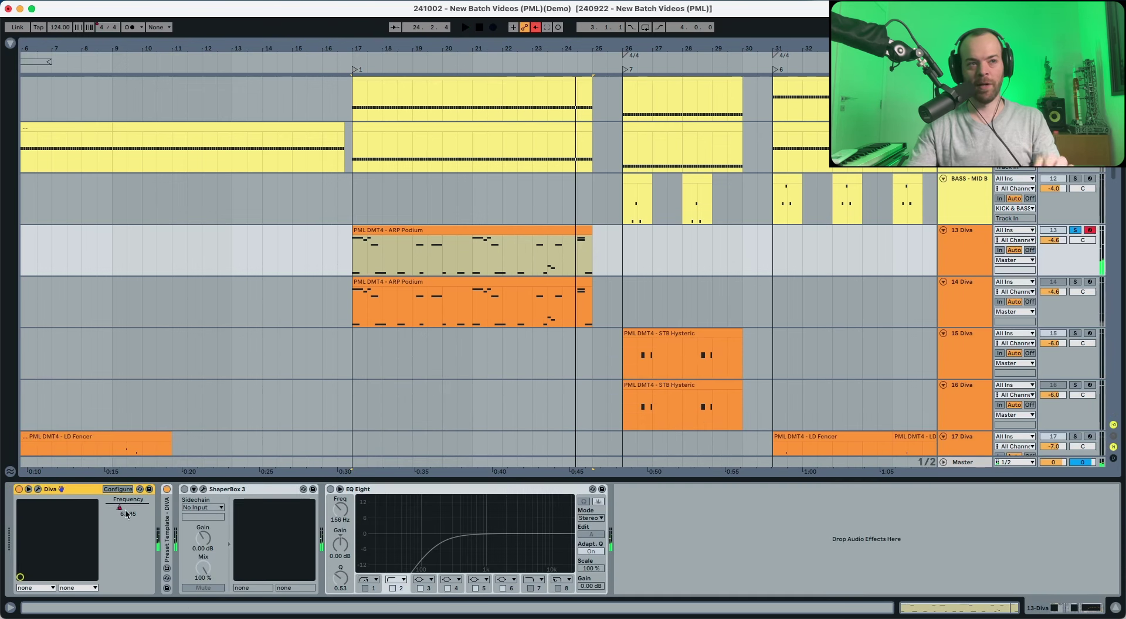
- Enable ShaperBox 3 and EQ Eight on the 13 Diva track and play the arpeggio with them
left_click(184, 490)
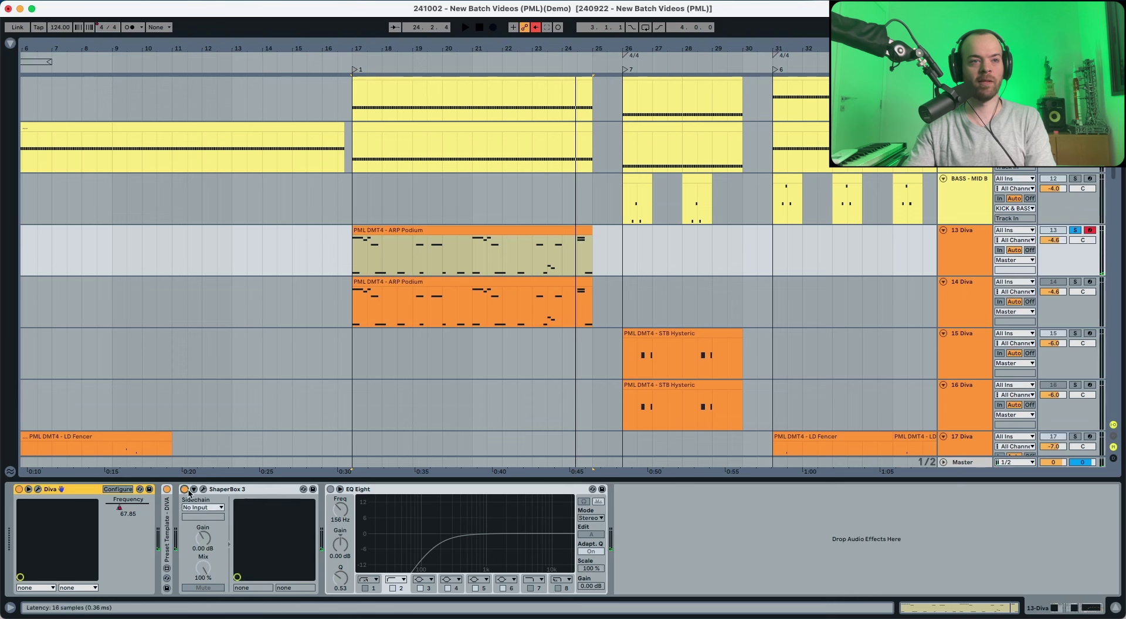
left_click(331, 489)
key("space")
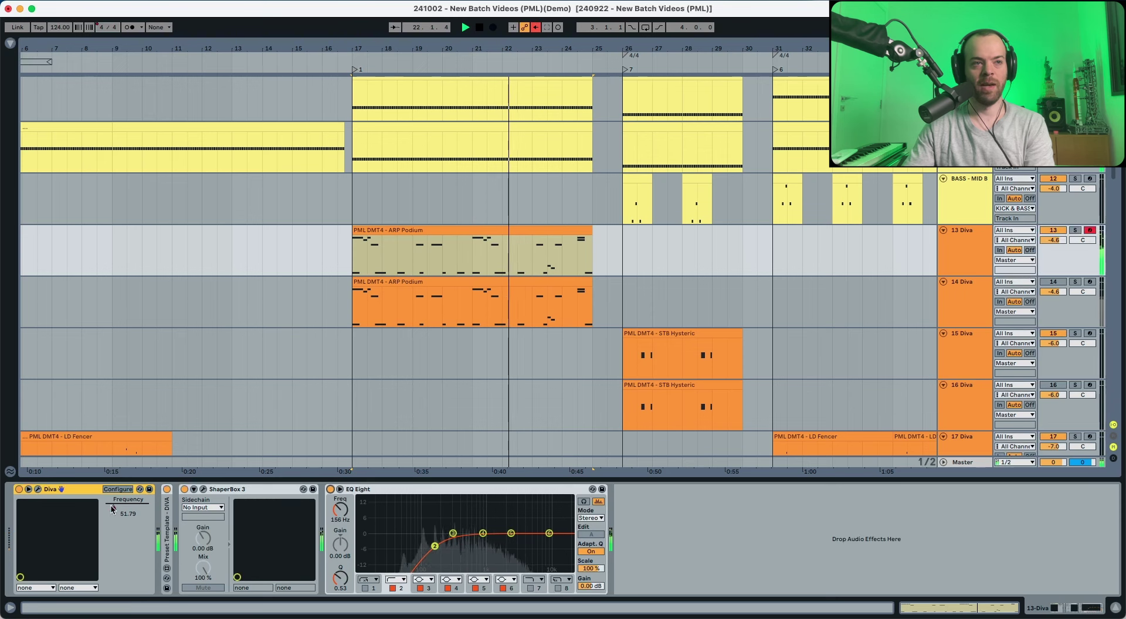
- Examine Diva's Frequency rise during playback and its automation curve on the 13 Diva track
left_click_drag(113, 508, 126, 510)
key("a")
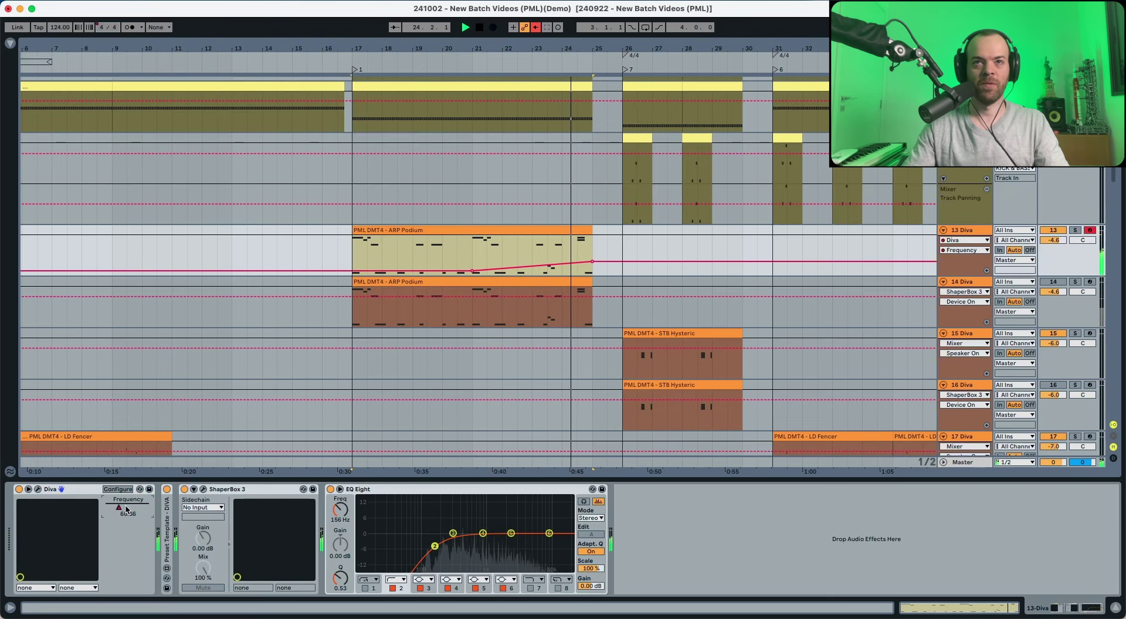
key("a")
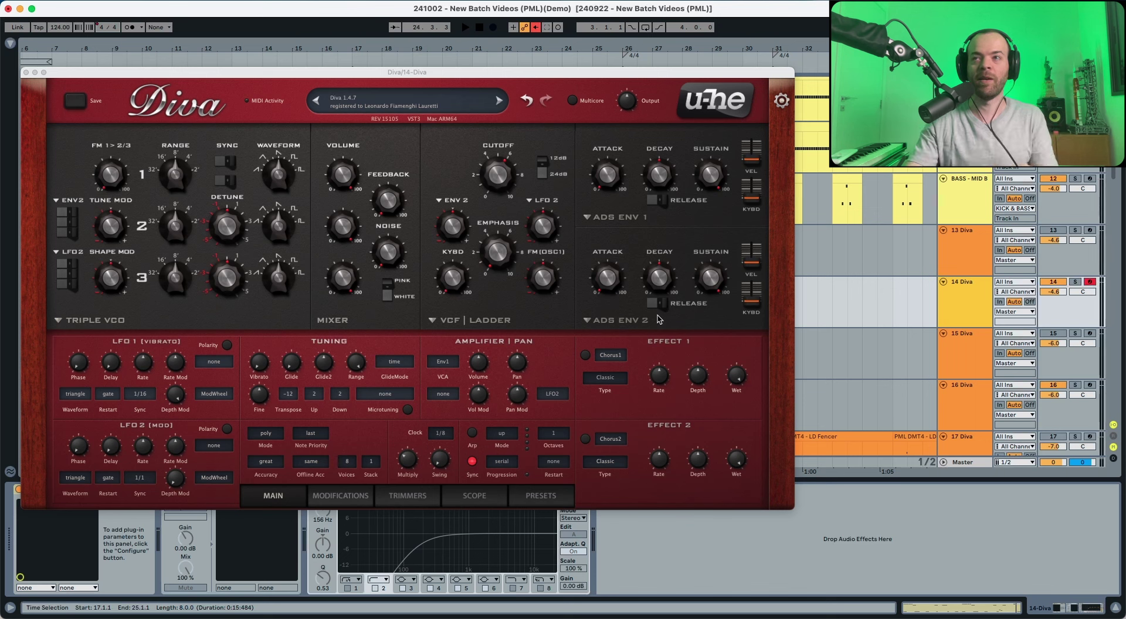
- Solo the 14 Diva track, play its initial sound, and set Diva's Transpose to 0
left_click(1074, 282)
key("space")
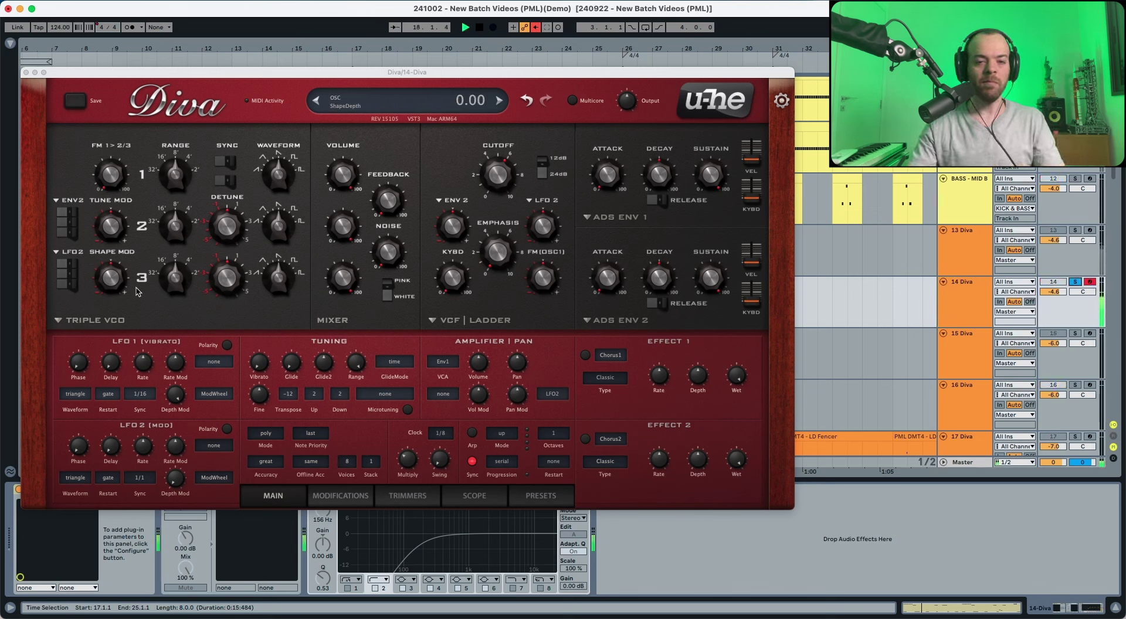
left_click(289, 401)
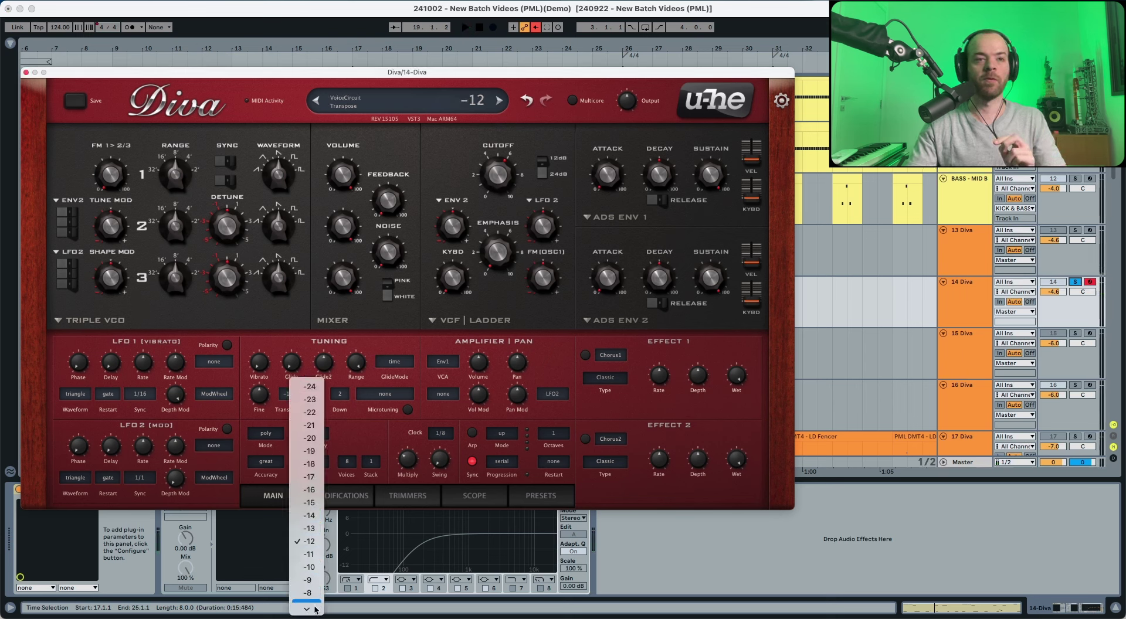
left_click(307, 603)
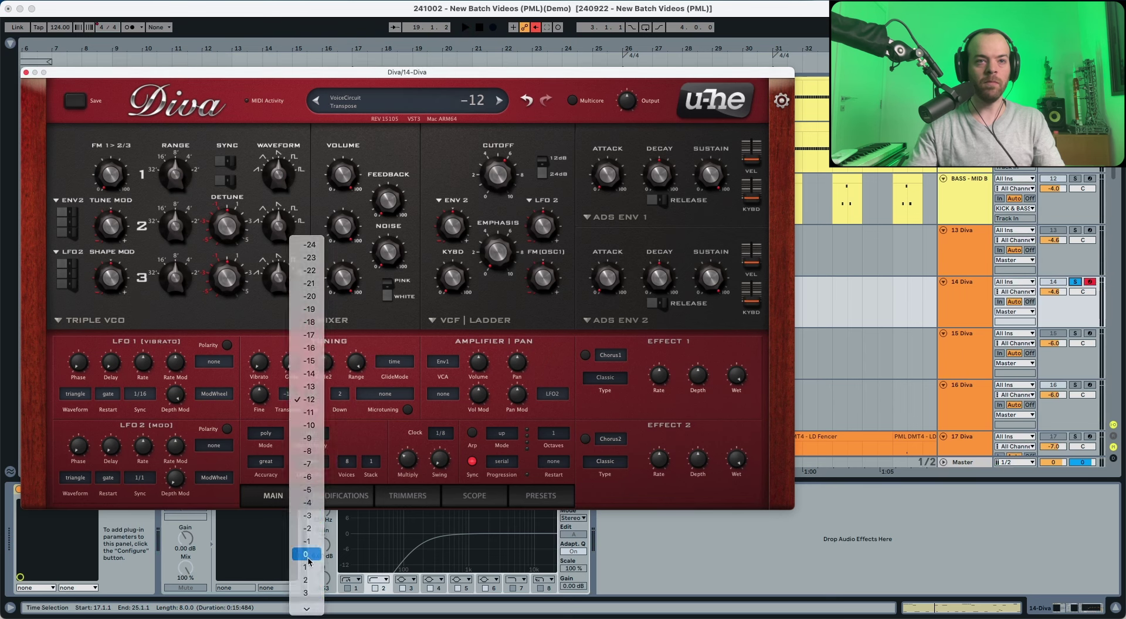
key("space")
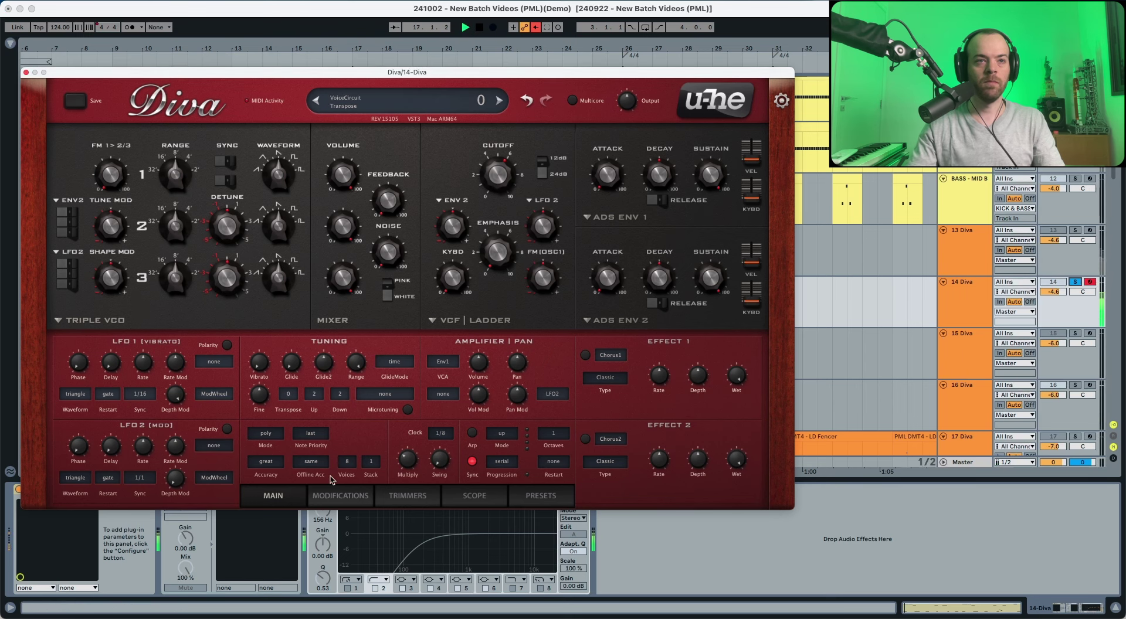
- Set Diva's voice mode to mono and listen to the arpeggio
left_click(267, 435)
left_click(291, 455)
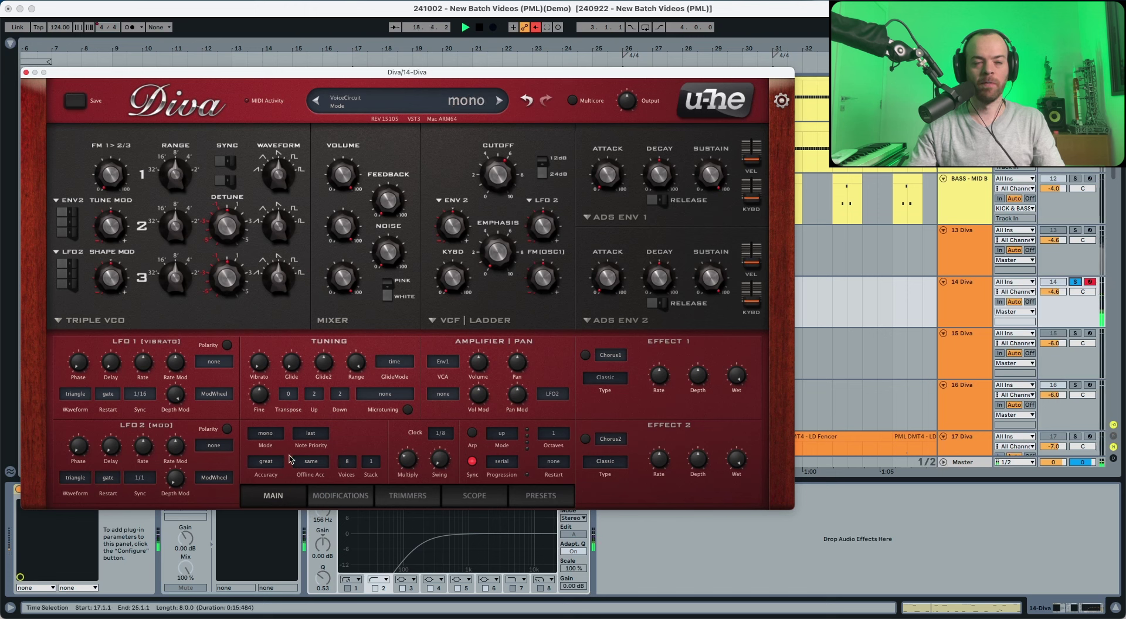
key("space")
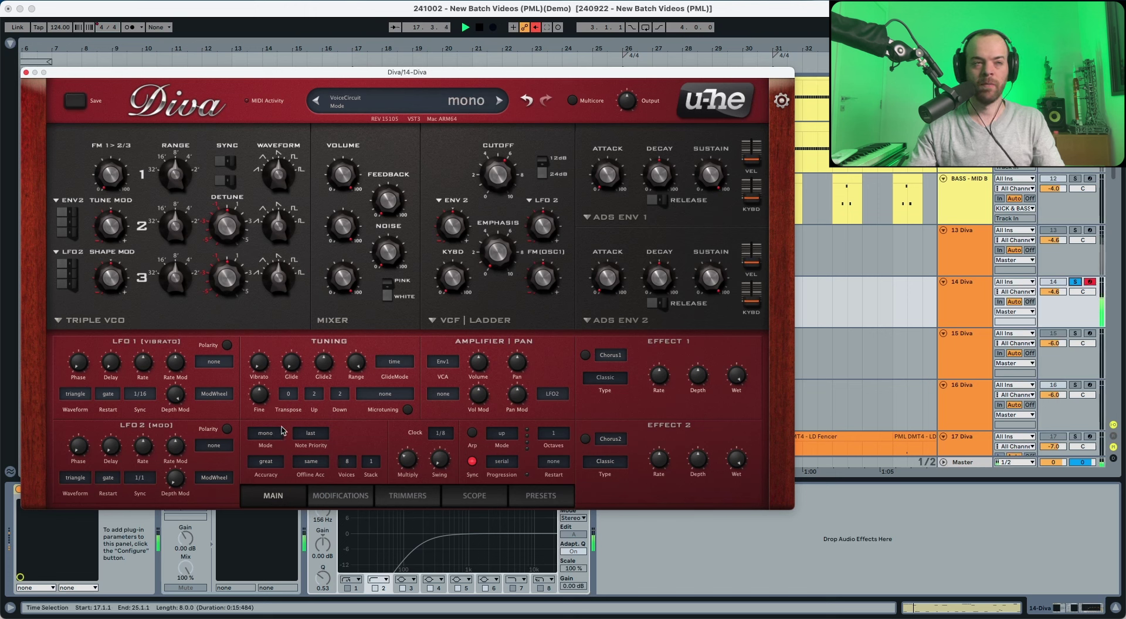
- Change the oscillator model to Dual VCO Eco and set oscillator 1's octave to -24.00
left_click(114, 320)
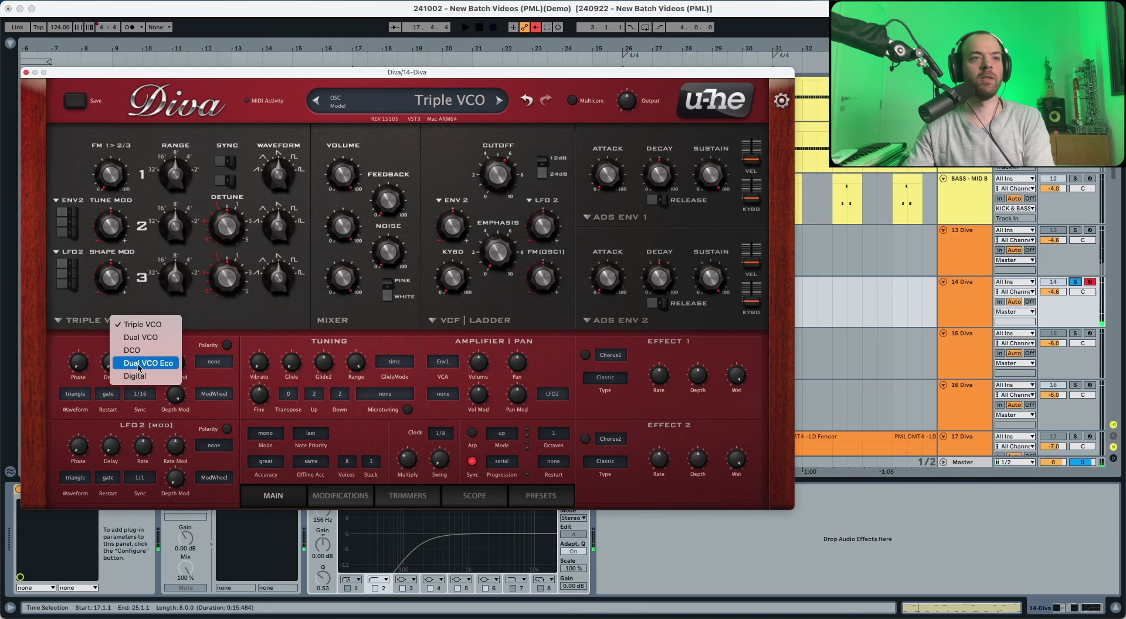
left_click(145, 363)
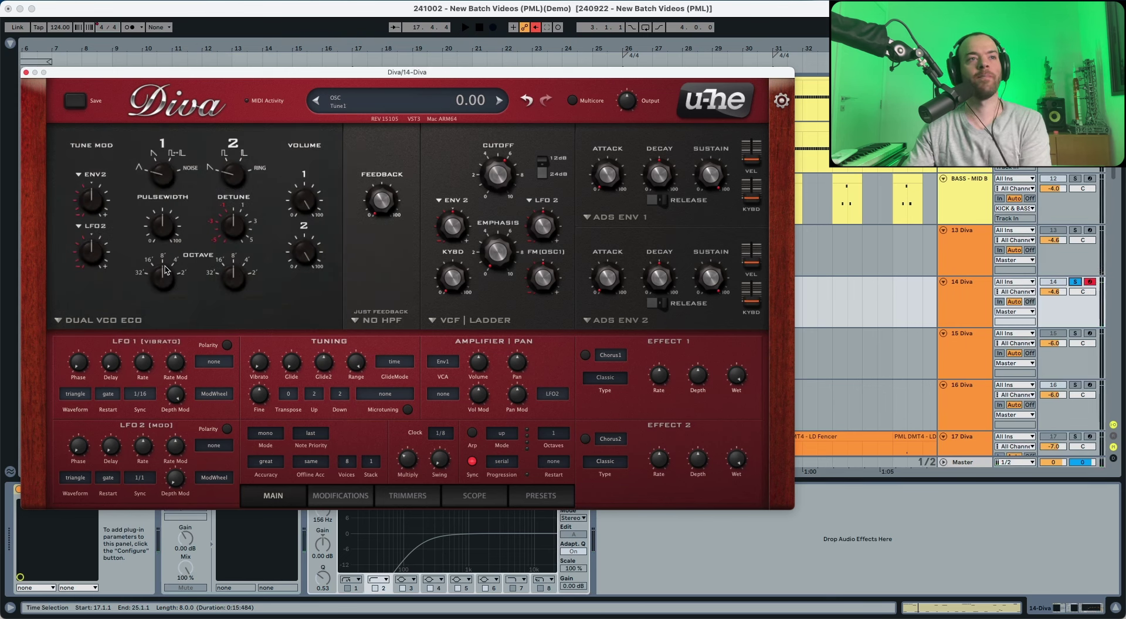
left_click_drag(166, 270, 167, 293)
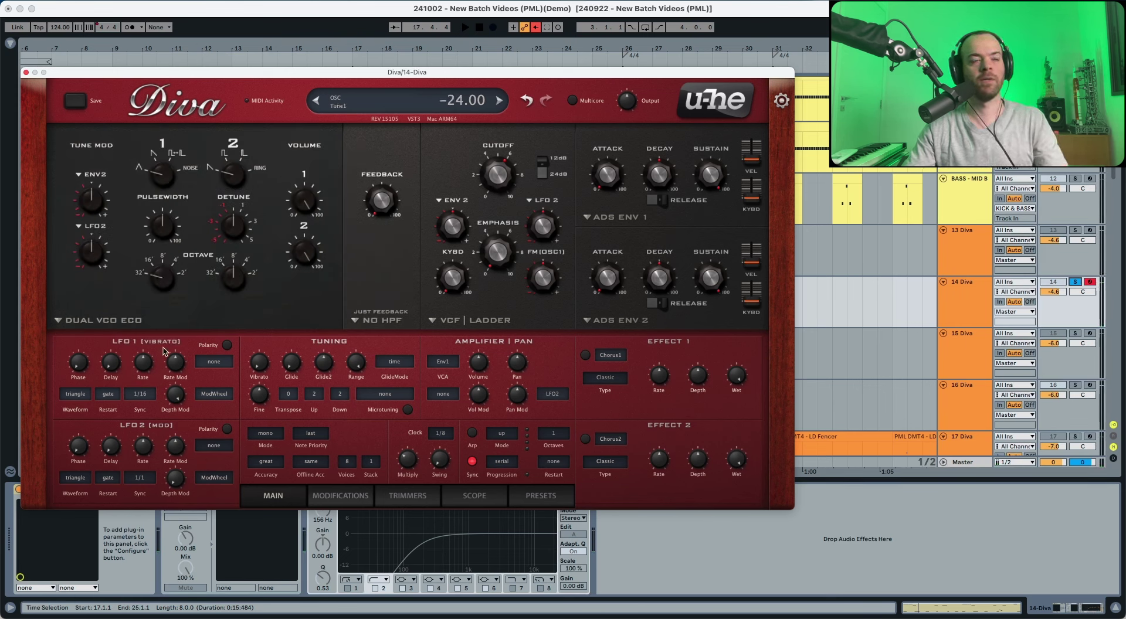
key("space")
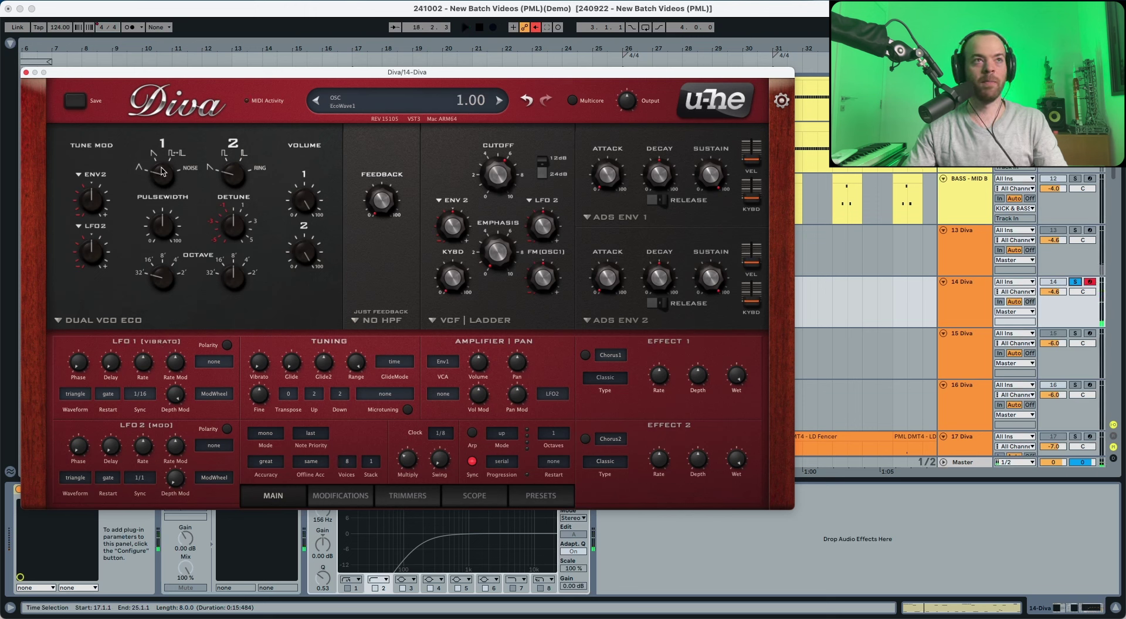
- Set oscillator 1's waveform to 2.00 and lower its pulse width during playback
left_click_drag(163, 144, 165, 131)
key("space")
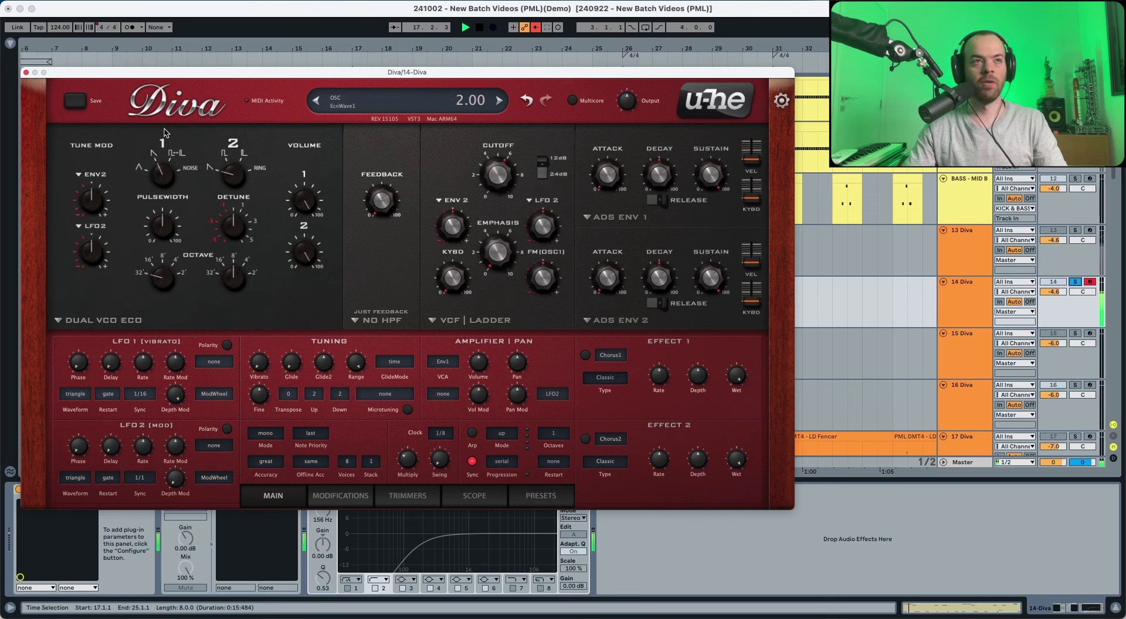
left_click_drag(162, 223, 164, 274)
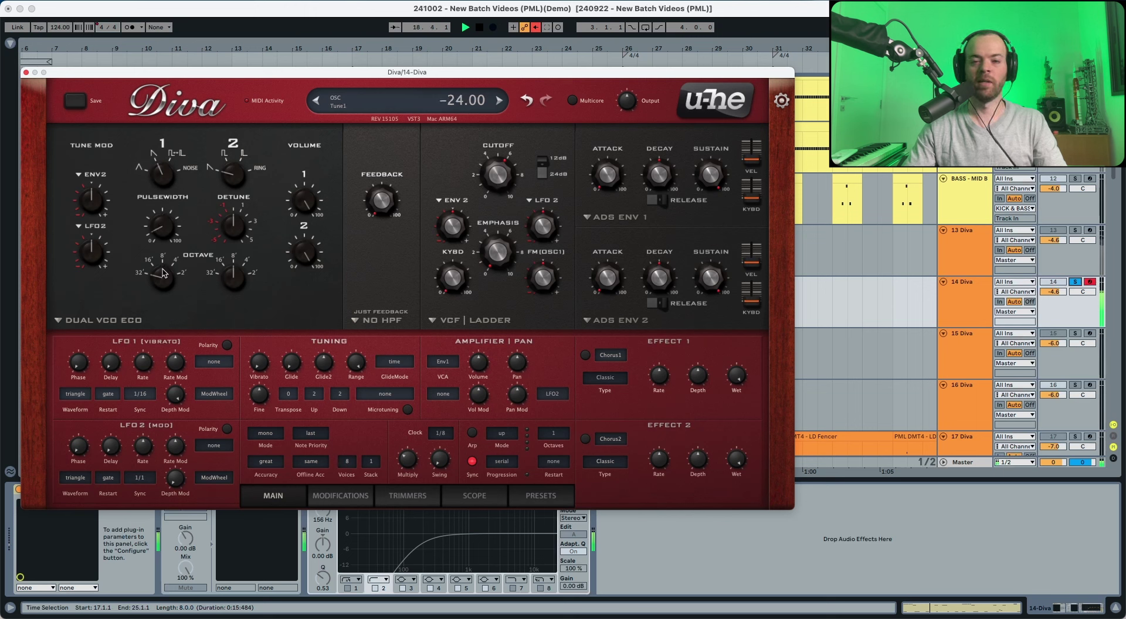
key("space")
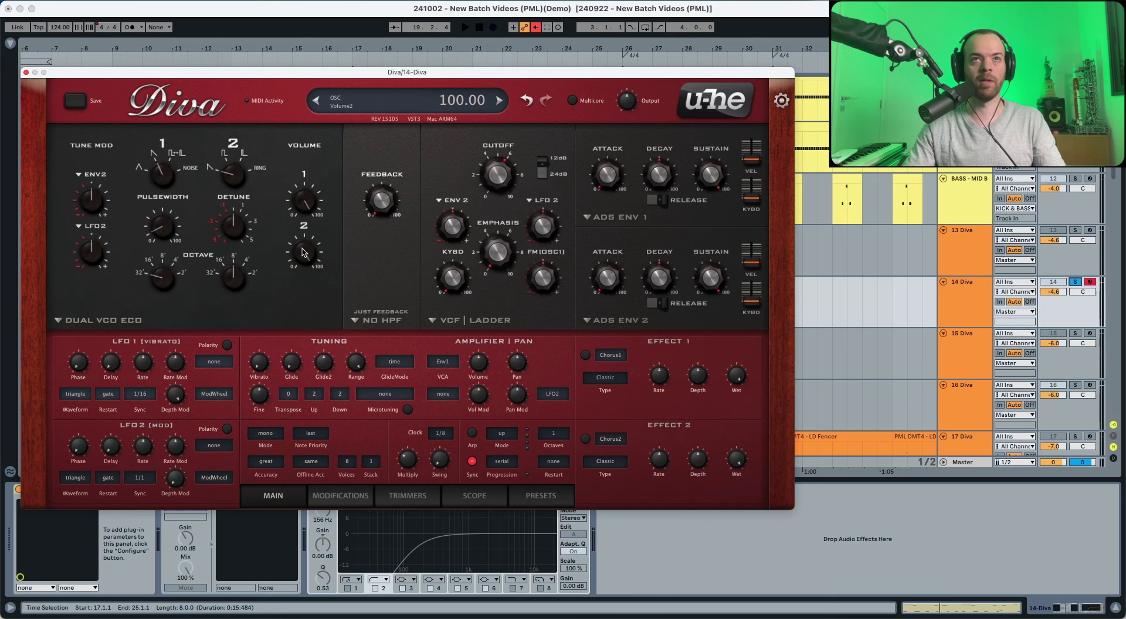
- Reduce oscillator 2's volume and bring oscillator 1's volume down to 0 to hear oscillator 2 alone
left_click_drag(304, 253, 305, 277)
key("space")
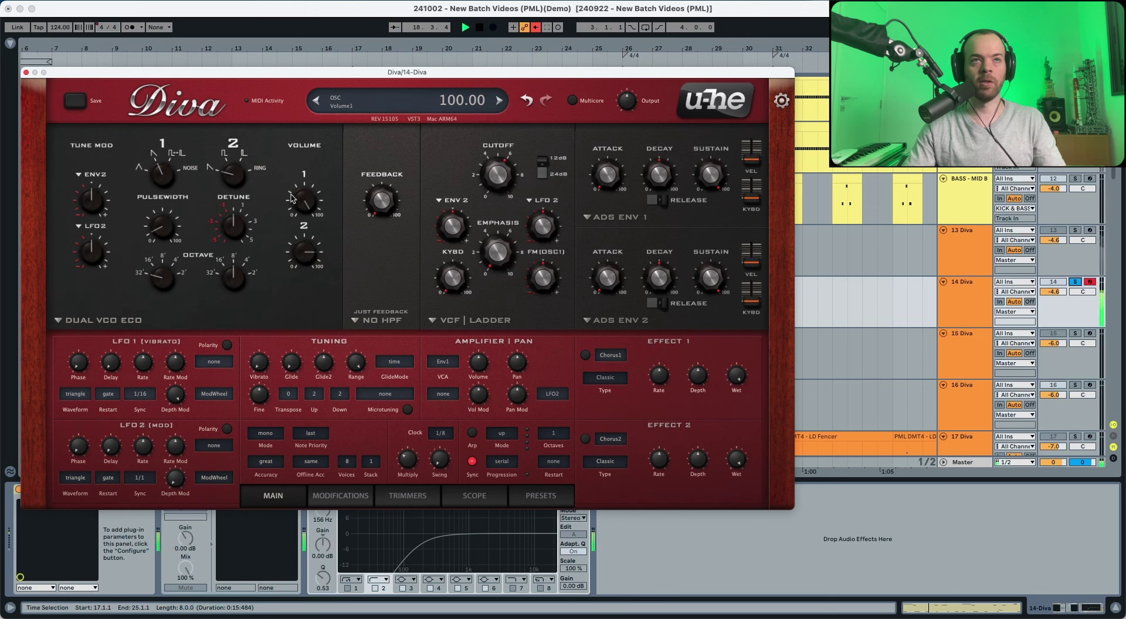
left_click_drag(297, 200, 298, 329)
key("space")
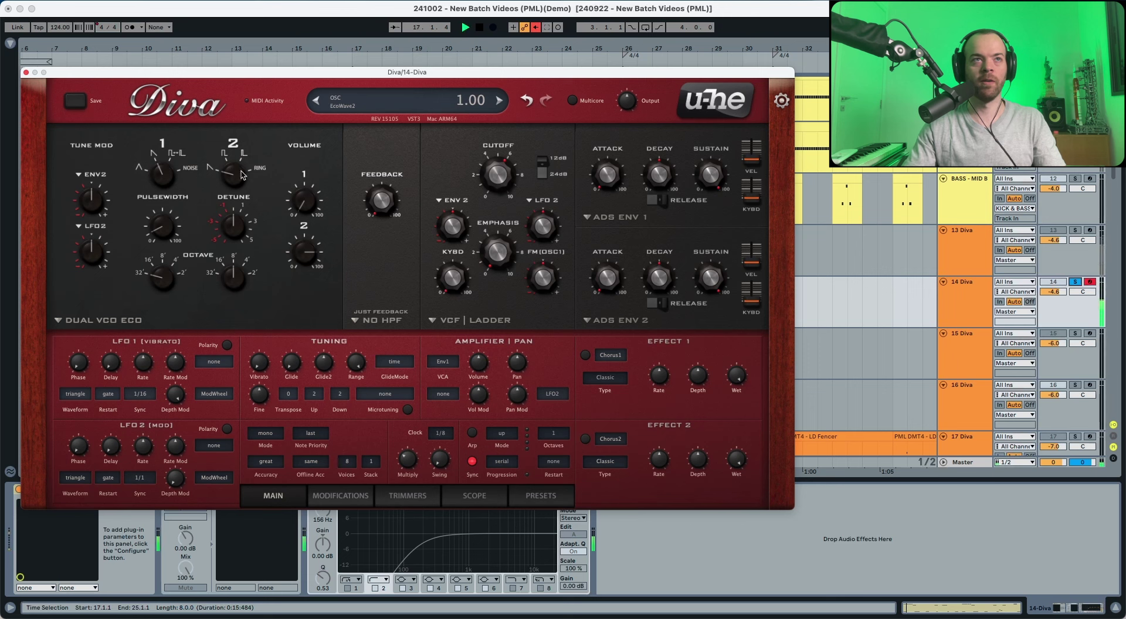
- Set oscillator 2's octave to -12.00 and listen to the result
key("space")
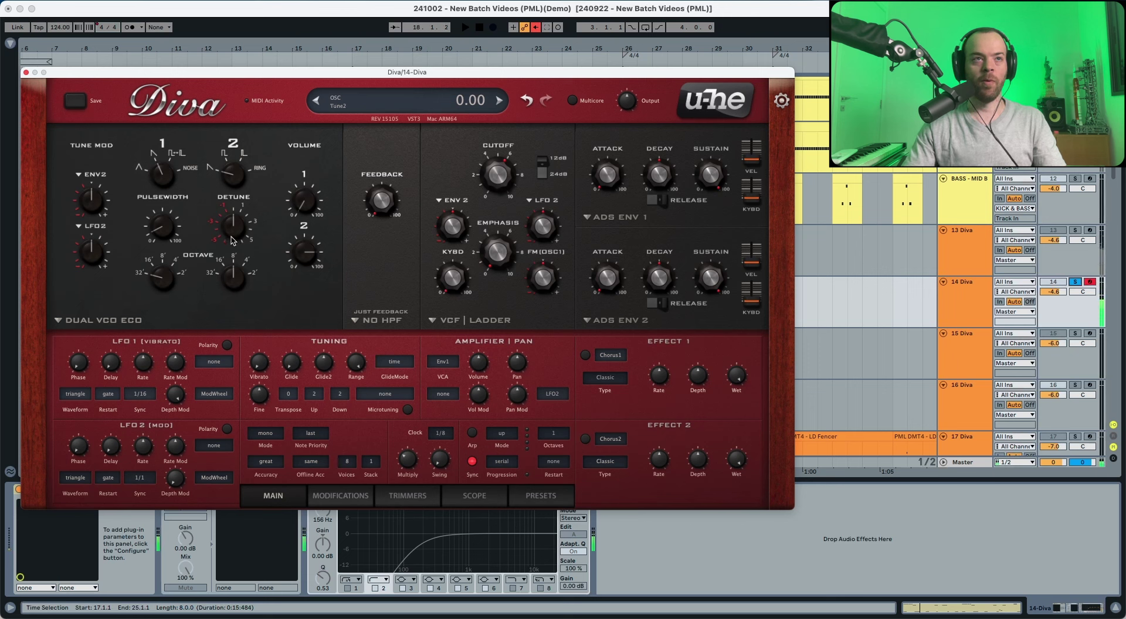
mouse_move(235, 275)
left_mouse_down()
mouse_move(236, 308)
mouse_move(239, 273)
left_mouse_up()
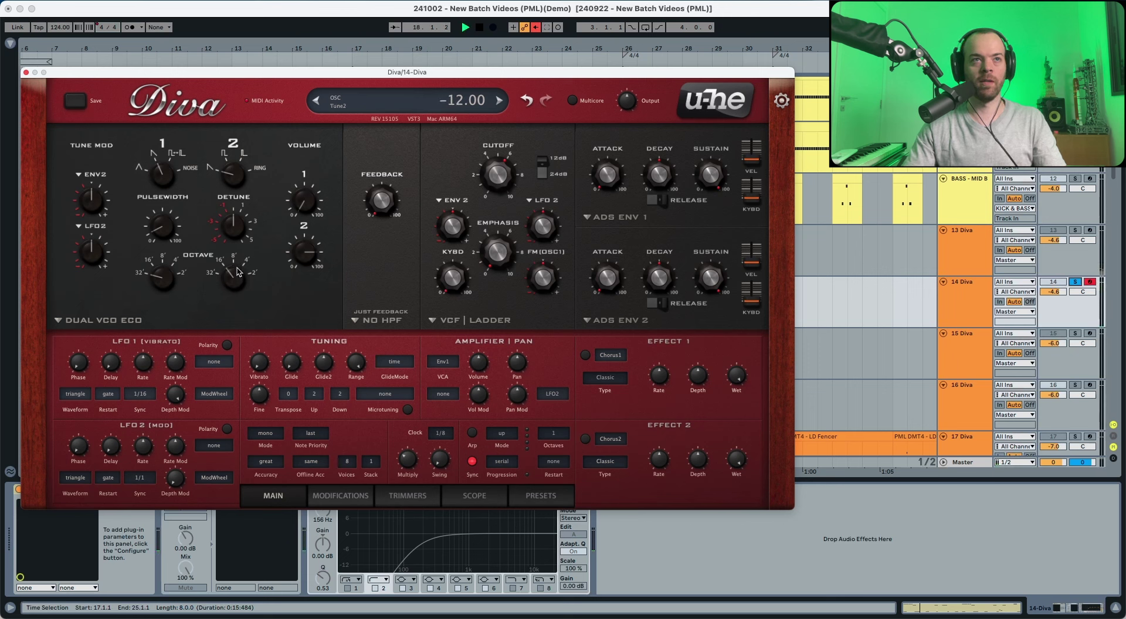
key("space")
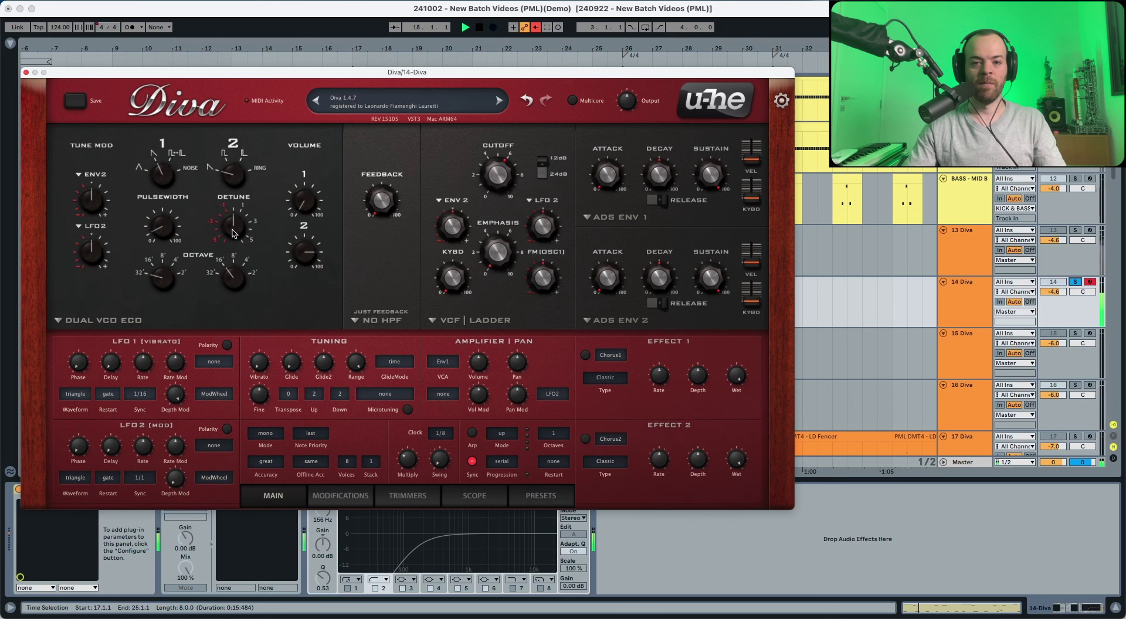
- Detune oscillator 2 downward and raise oscillator 1's volume to full
left_click_drag(232, 226, 238, 548)
key("space")
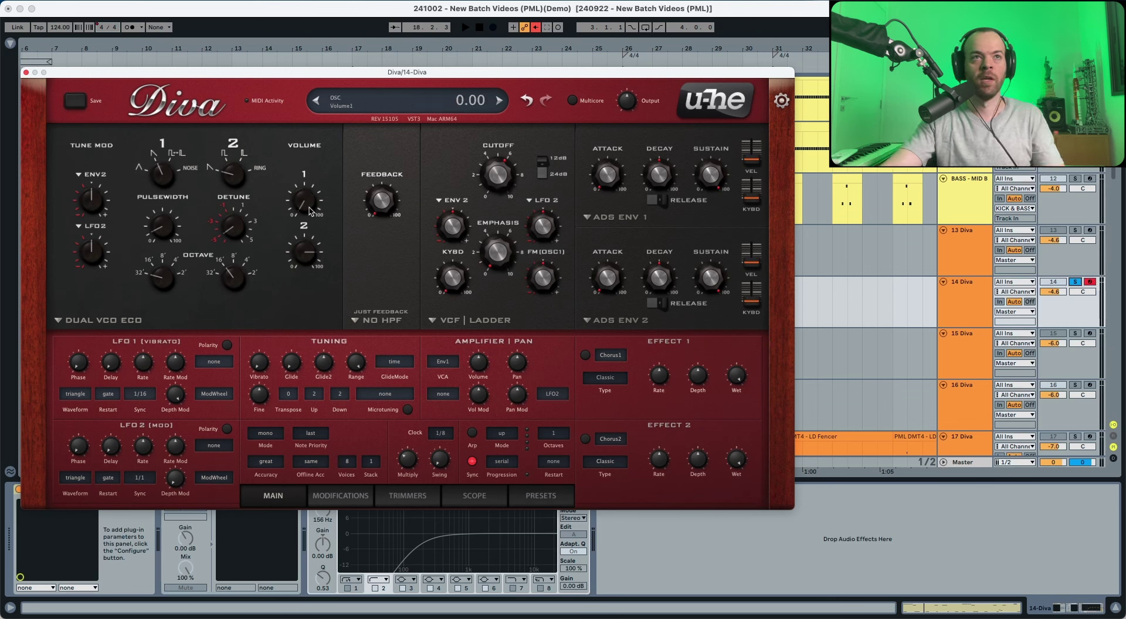
key("space")
left_click_drag(306, 204, 334, 53)
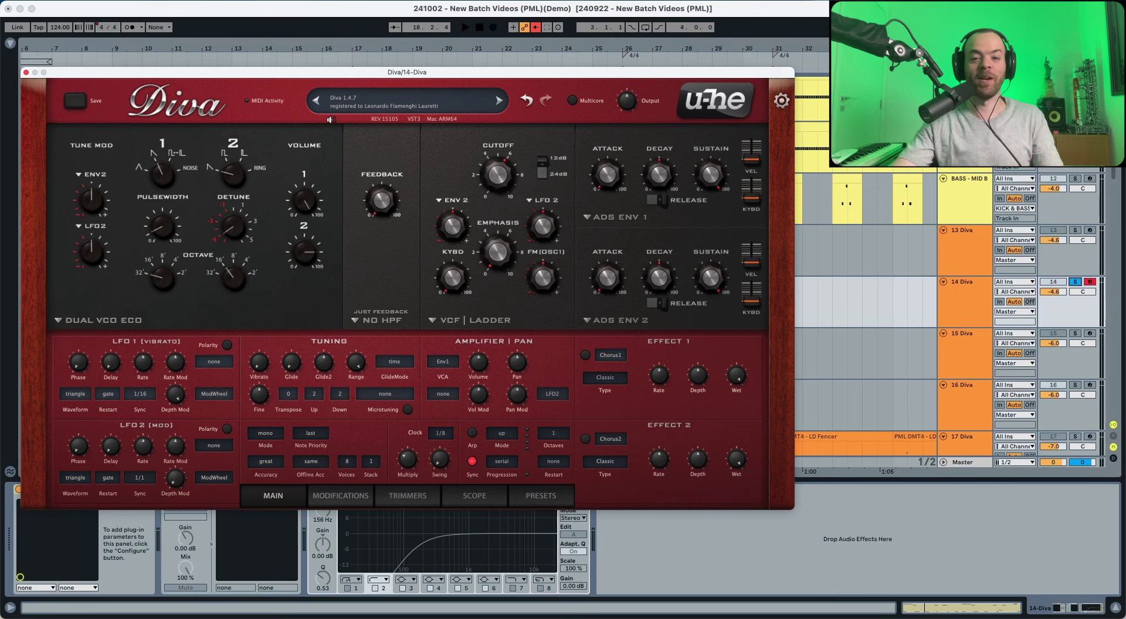
- Switch the high-pass filter model to HPF pre and listen to the arpeggio
left_click(394, 321)
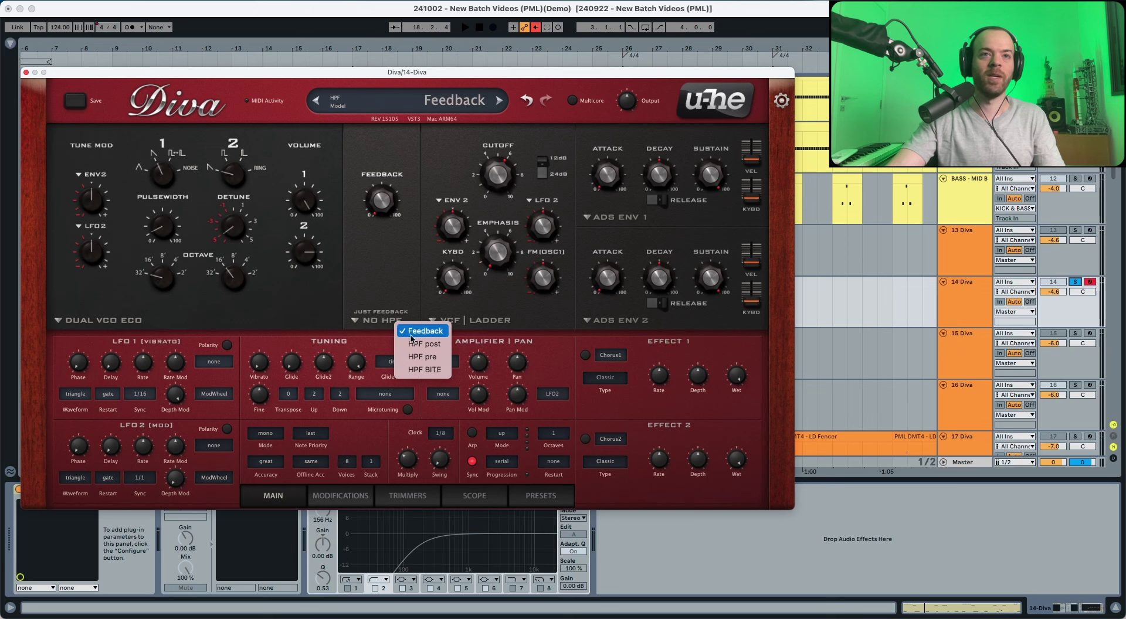
left_click(428, 358)
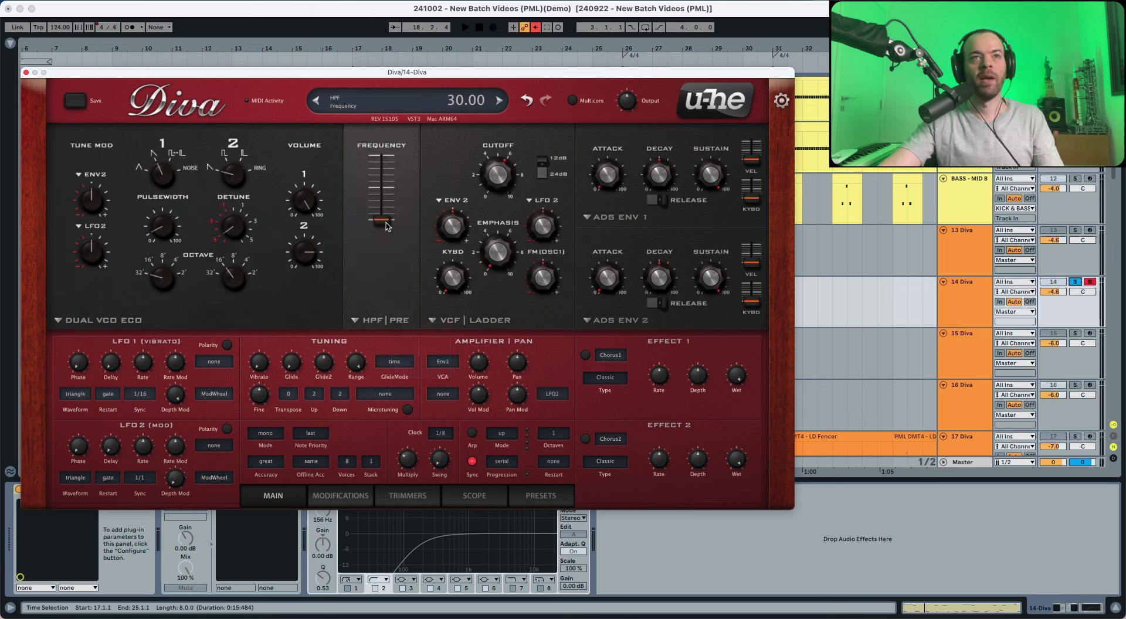
key("space")
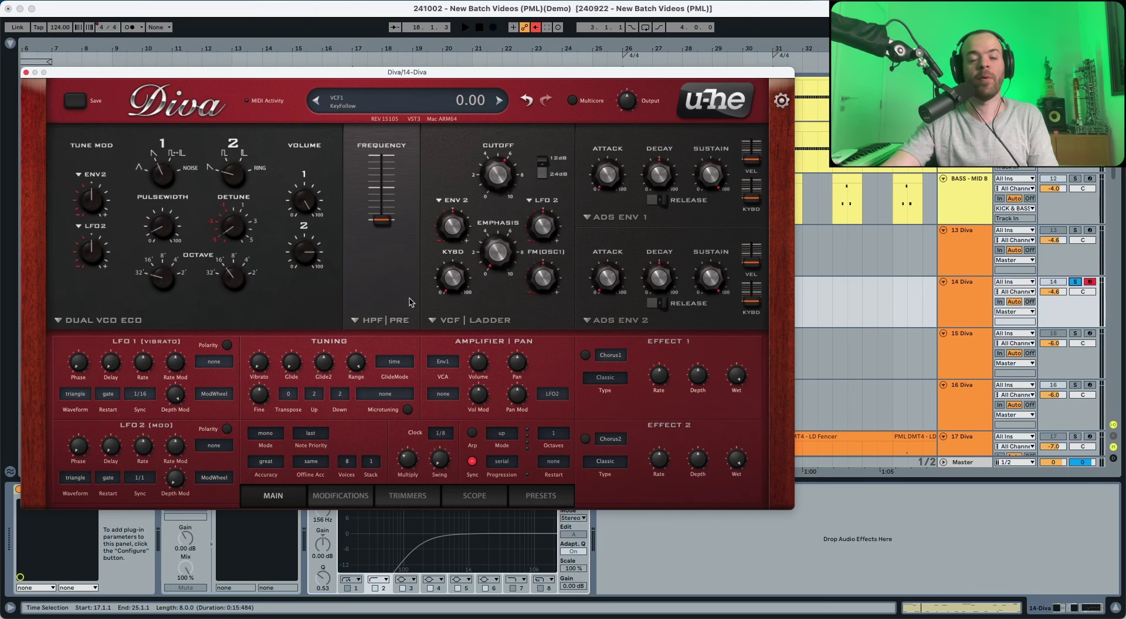
- Change envelope 1 to the analogue model and set its attack to 13.00
left_click(626, 217)
left_click(652, 237)
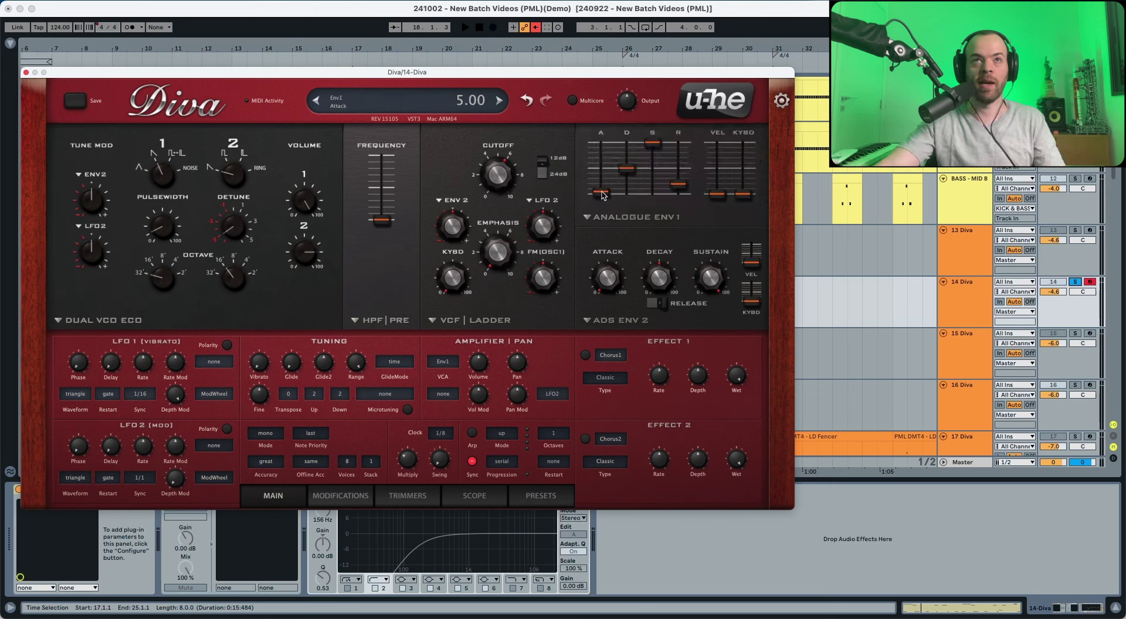
left_click_drag(603, 196, 604, 190)
key("space")
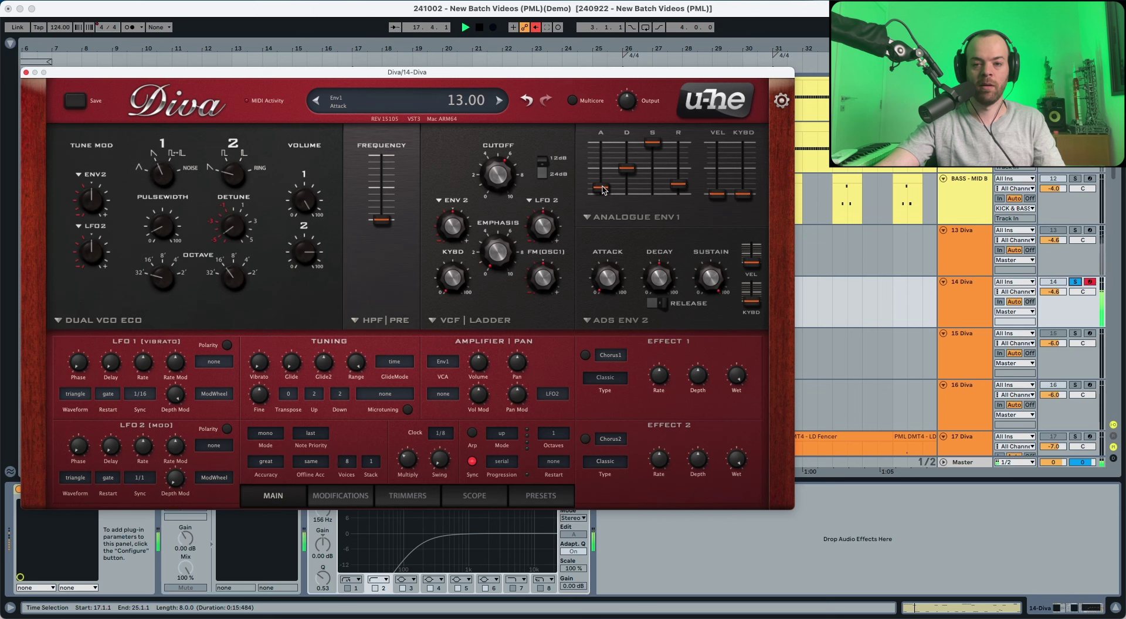
- Shorten envelope 1's decay and lower its sustain to the minimum while auditioning the arpeggio
key("space")
left_click_drag(629, 172, 628, 182)
key("space")
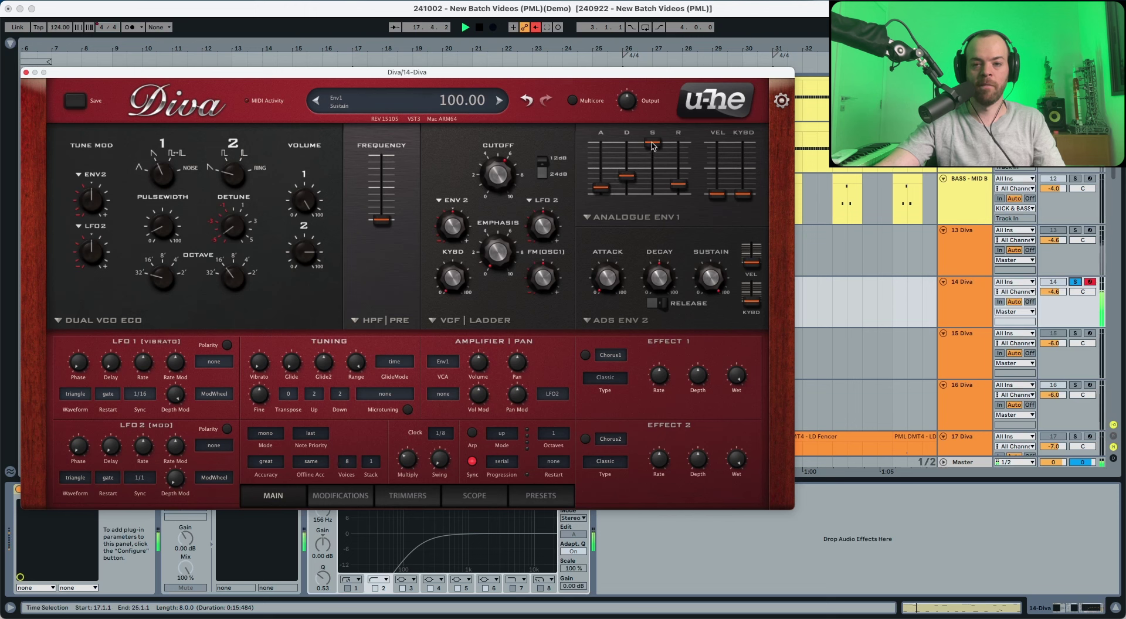
left_click_drag(653, 143, 648, 221)
key("space")
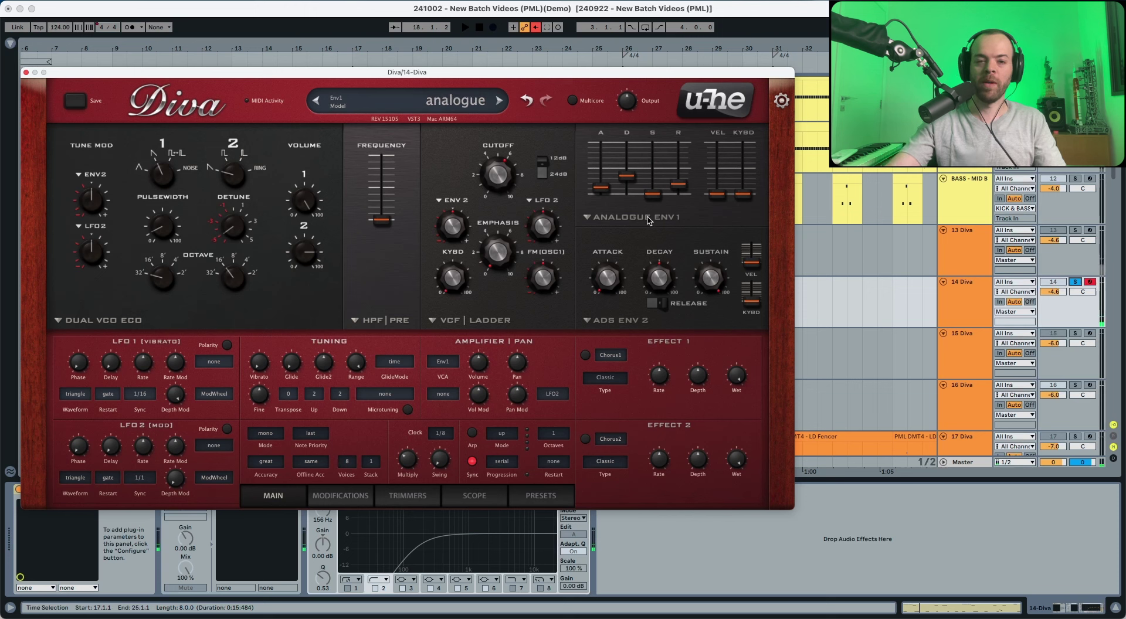
- Raise envelope 1's release to 33.00 while auditioning the arpeggio
key("space")
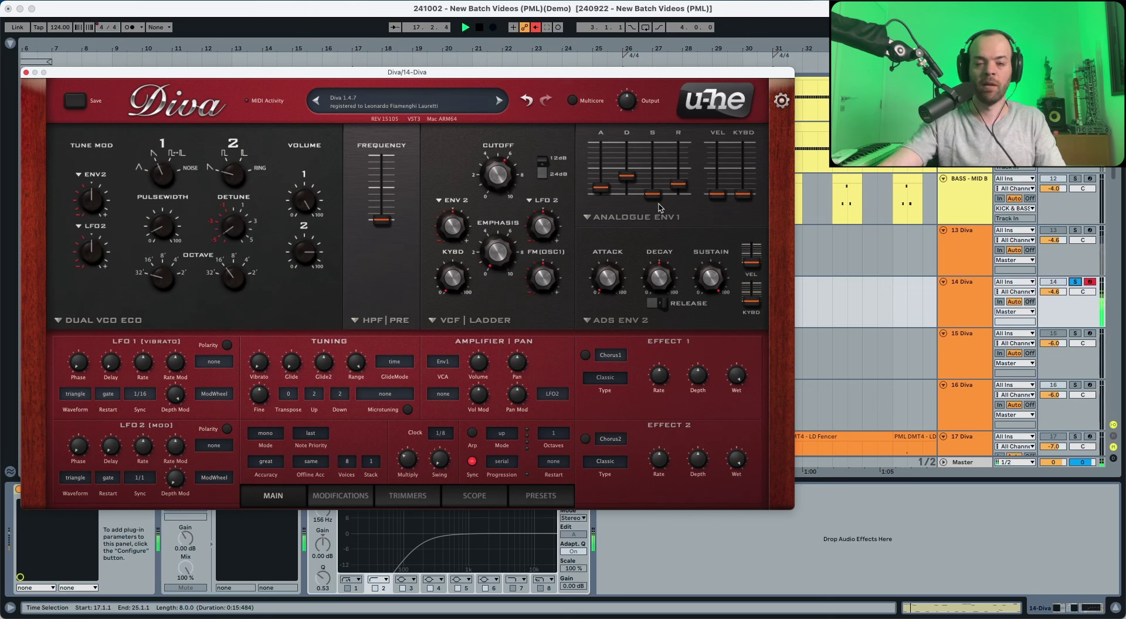
left_click_drag(679, 186, 678, 178)
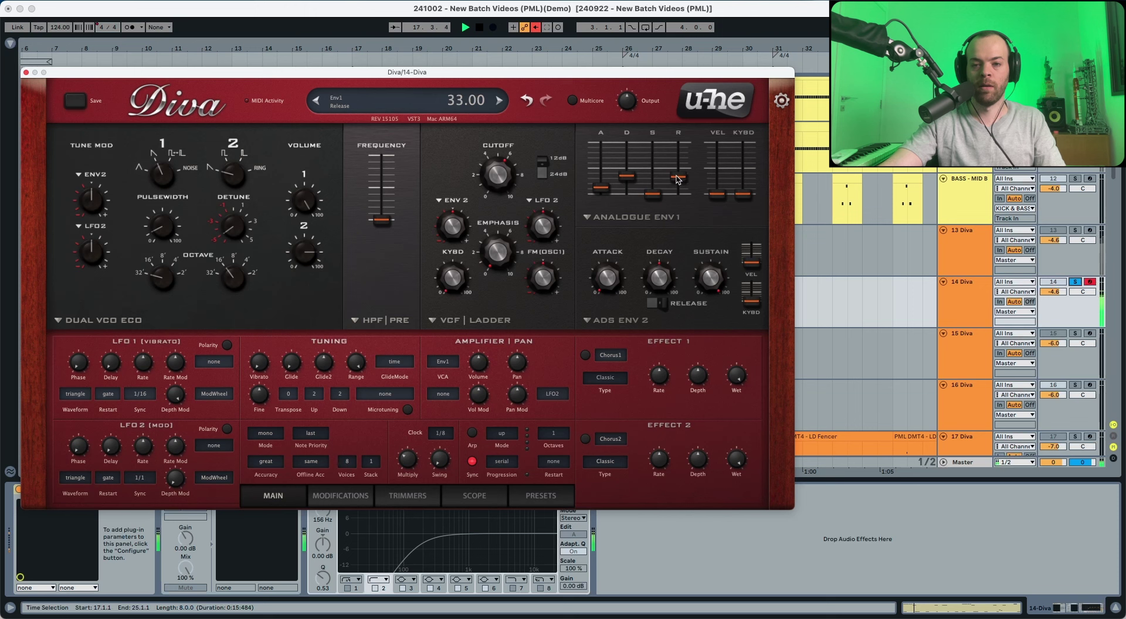
key("space")
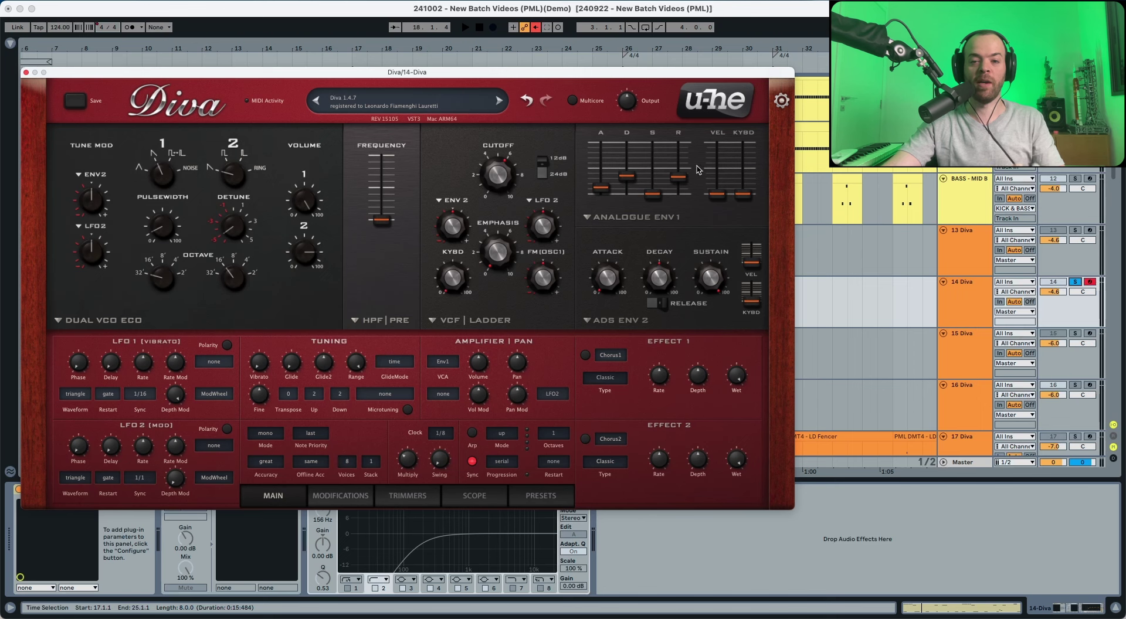
- Change the filter model to BITE and lower its cutoff to 43.50 while the arpeggio plays
left_click(473, 321)
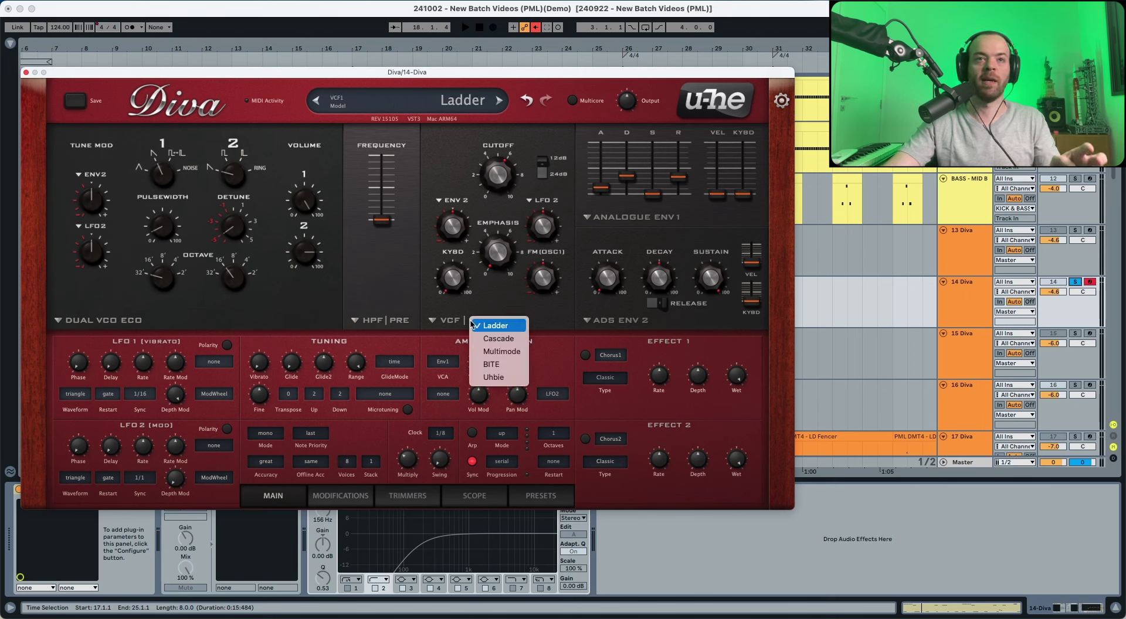
left_click(498, 363)
key("space")
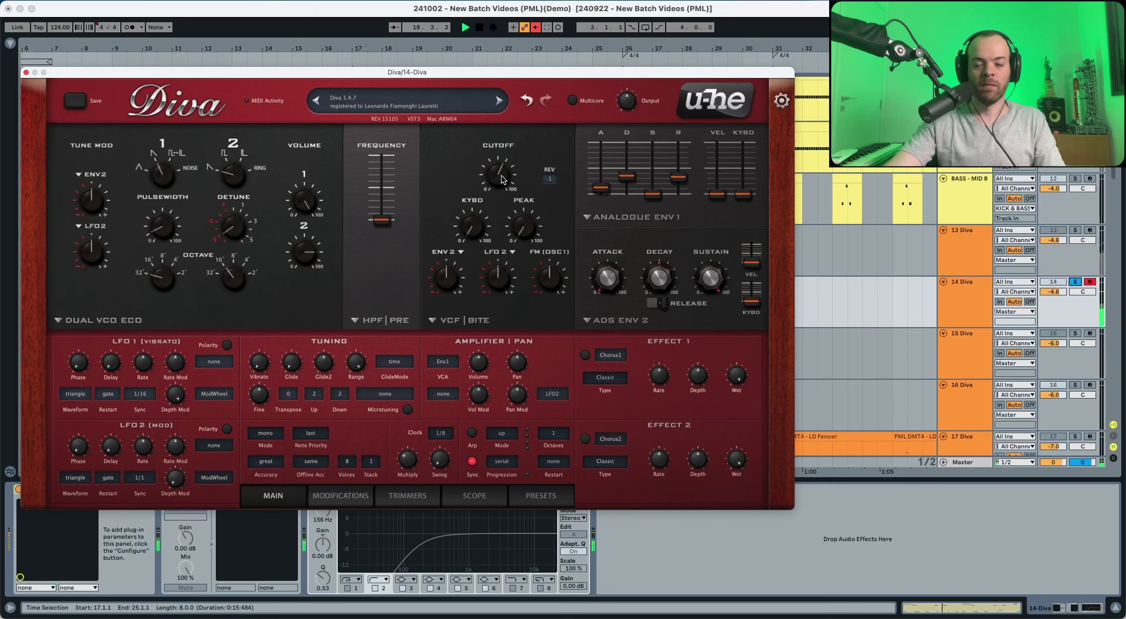
left_click_drag(503, 173, 497, 246)
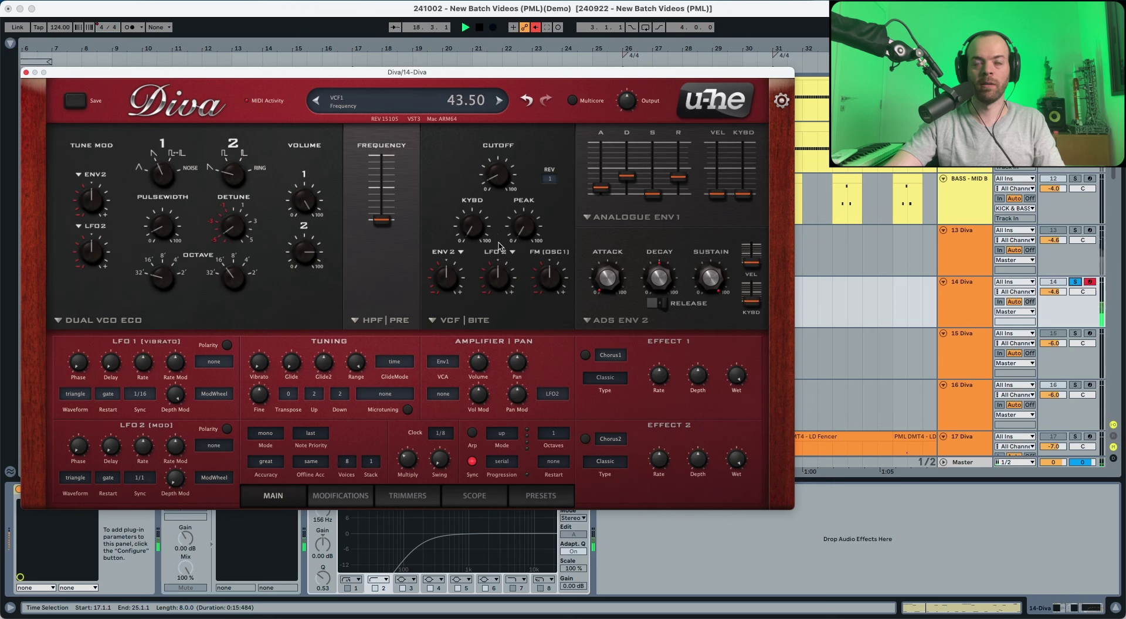
key("space")
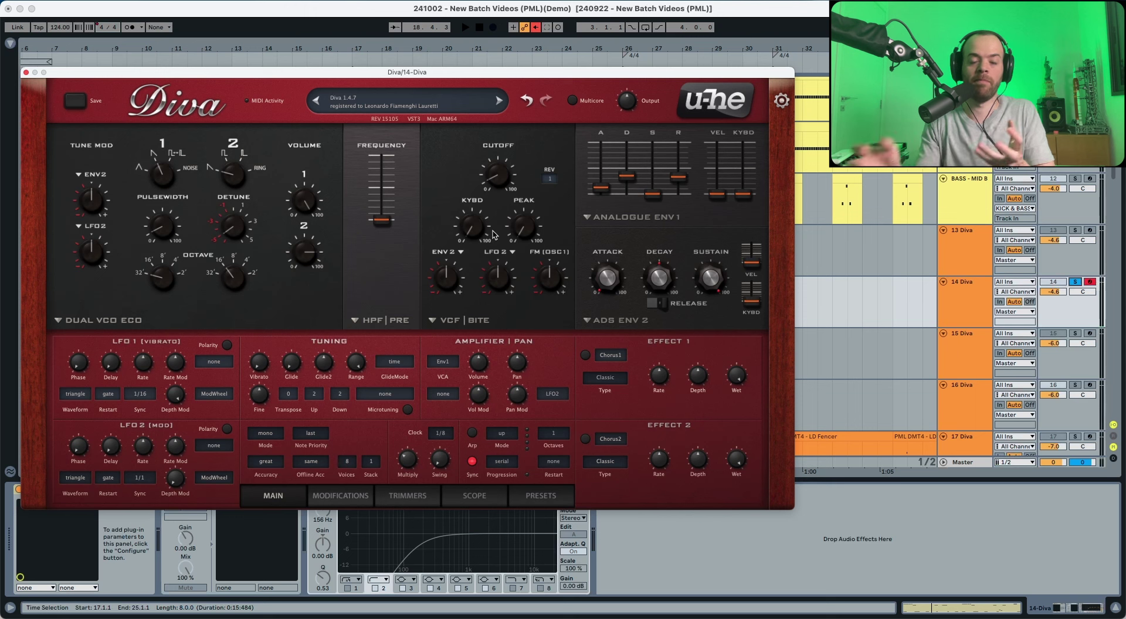
- Raise the filter's keyboard follow slightly and its peak to past halfway, auditioning the arpeggio after each change
mouse_move(473, 232)
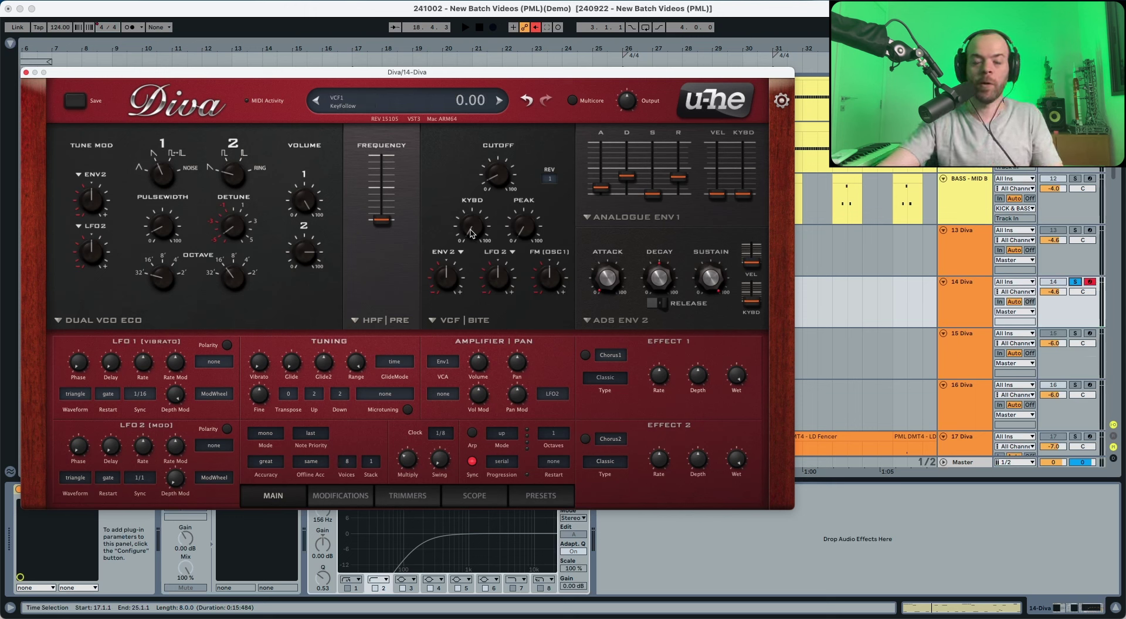
left_click_drag(472, 233, 472, 197)
key("space")
key("space")
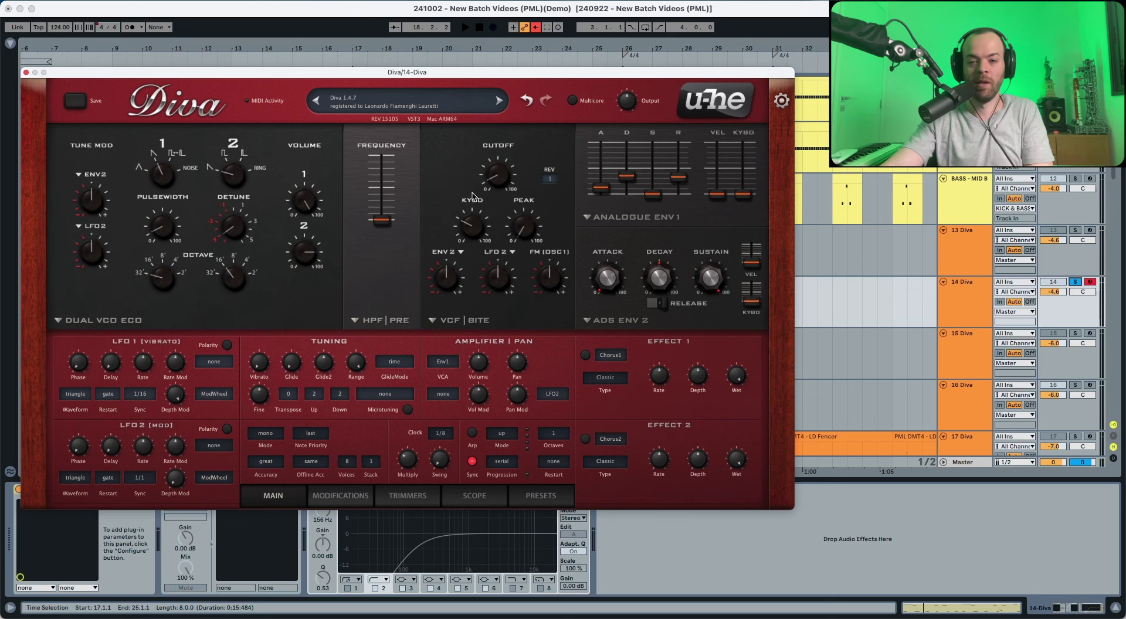
left_click_drag(531, 235, 534, 156)
key("space")
key("space")
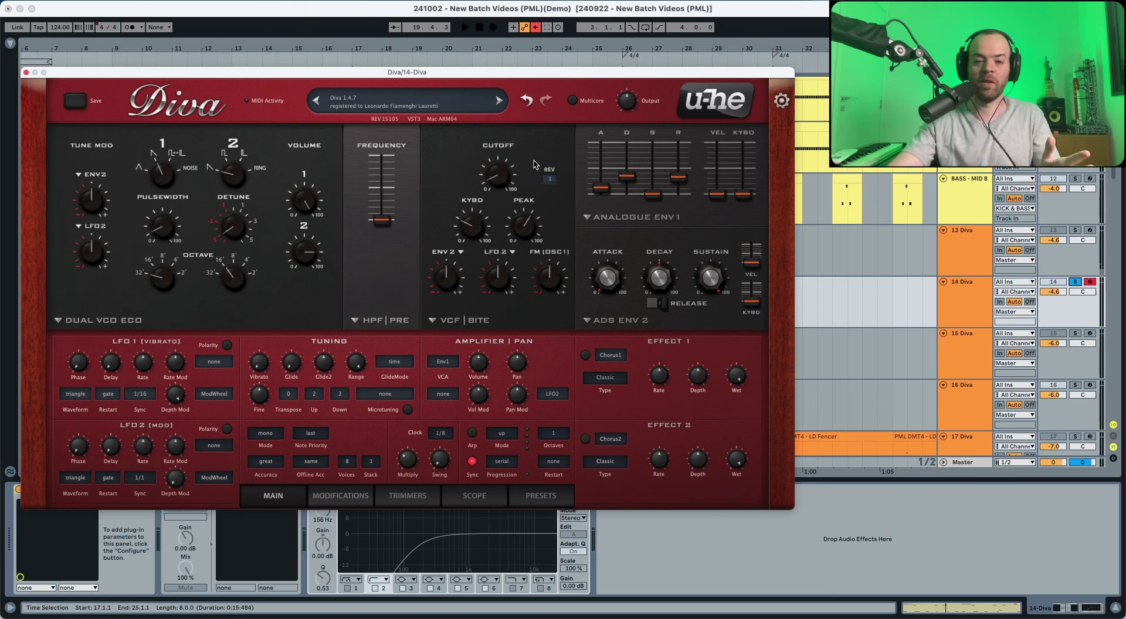
- Adjust the amount of envelope 2 modulation on the filter cutoff and listen to the arpeggio
left_click_drag(447, 282, 449, 266)
key("space")
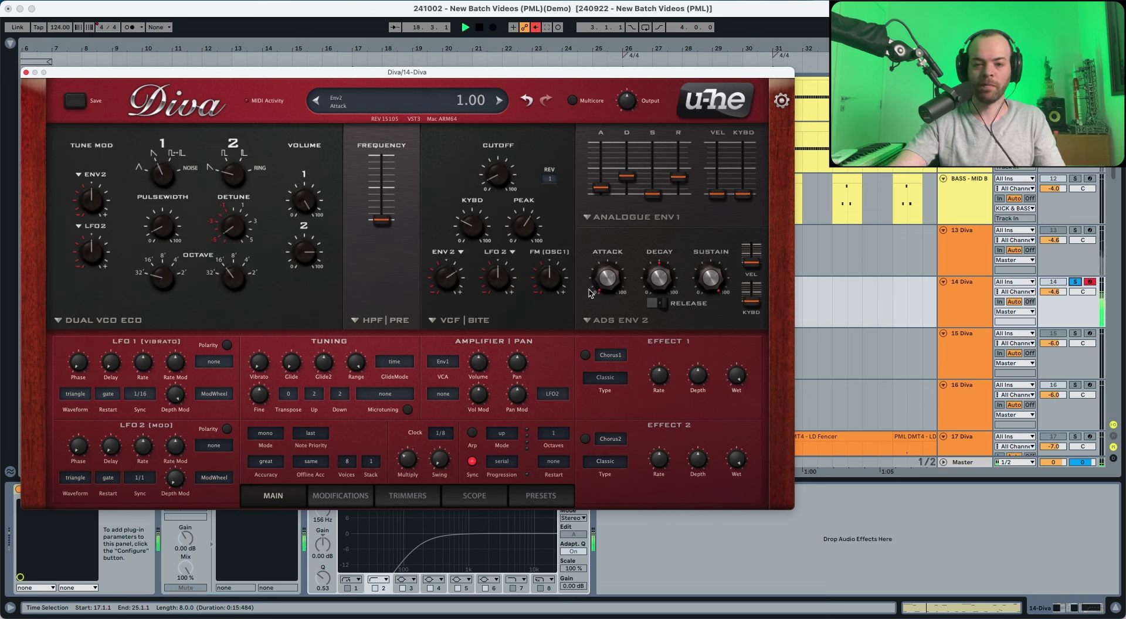
key("space")
- Change envelope 2 to the analogue model, with slightly longer attack and release, shorter decay and minimum sustain
left_click(620, 321)
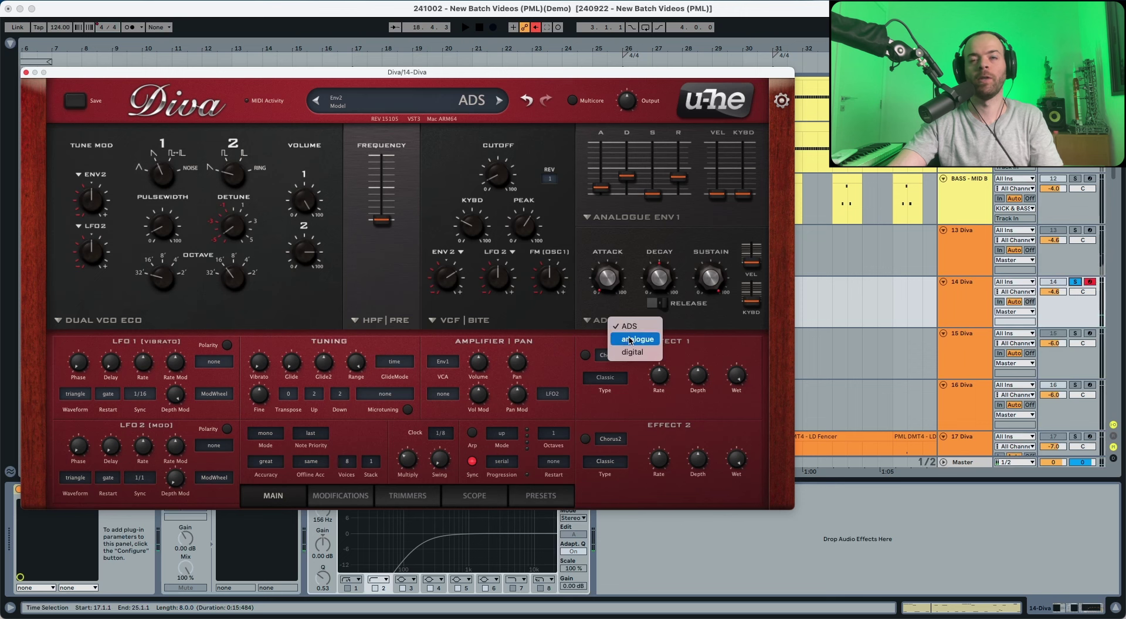
left_click(629, 340)
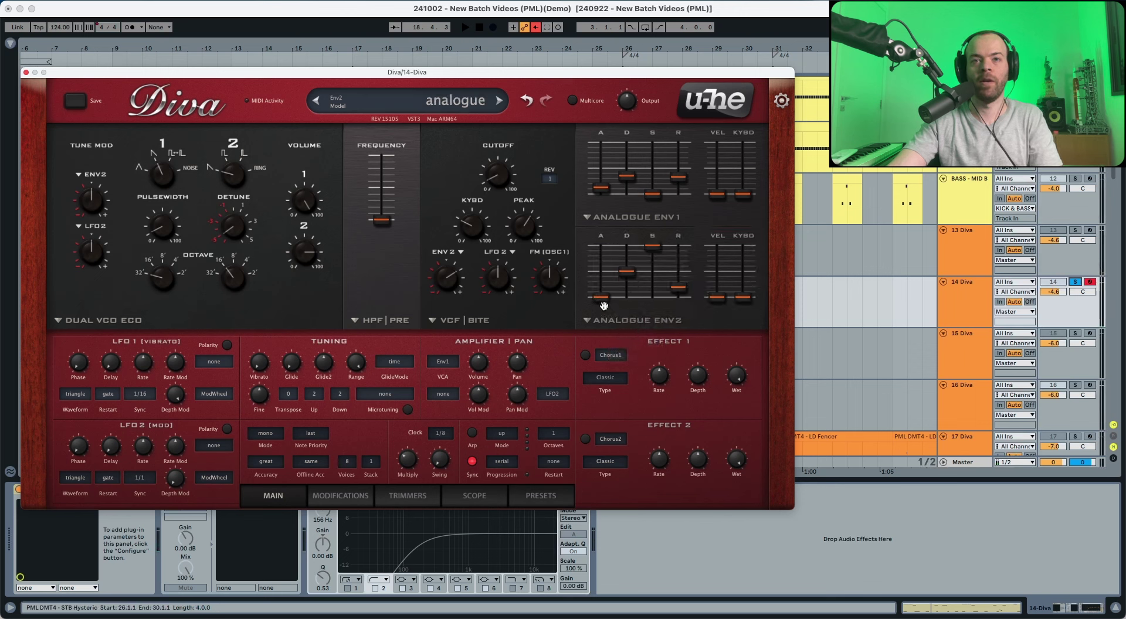
left_click_drag(604, 299, 604, 287)
key("space")
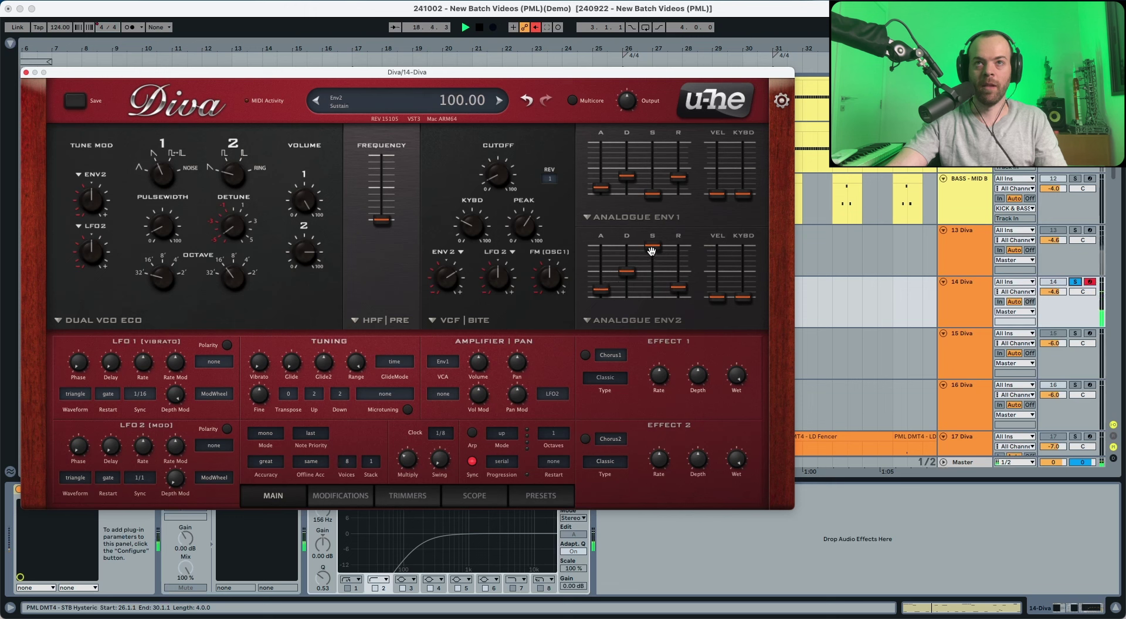
left_click_drag(652, 246, 681, 278)
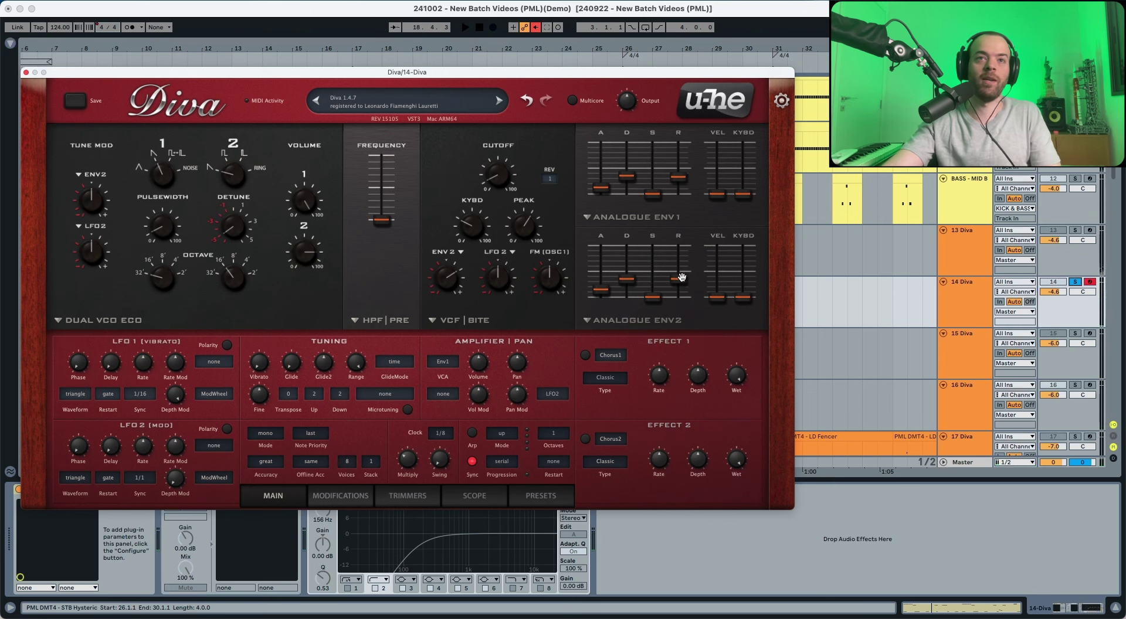
- Set the LFO 2 modulation of the filter cutoff to 4.00 and audition it
left_click_drag(497, 275, 498, 274)
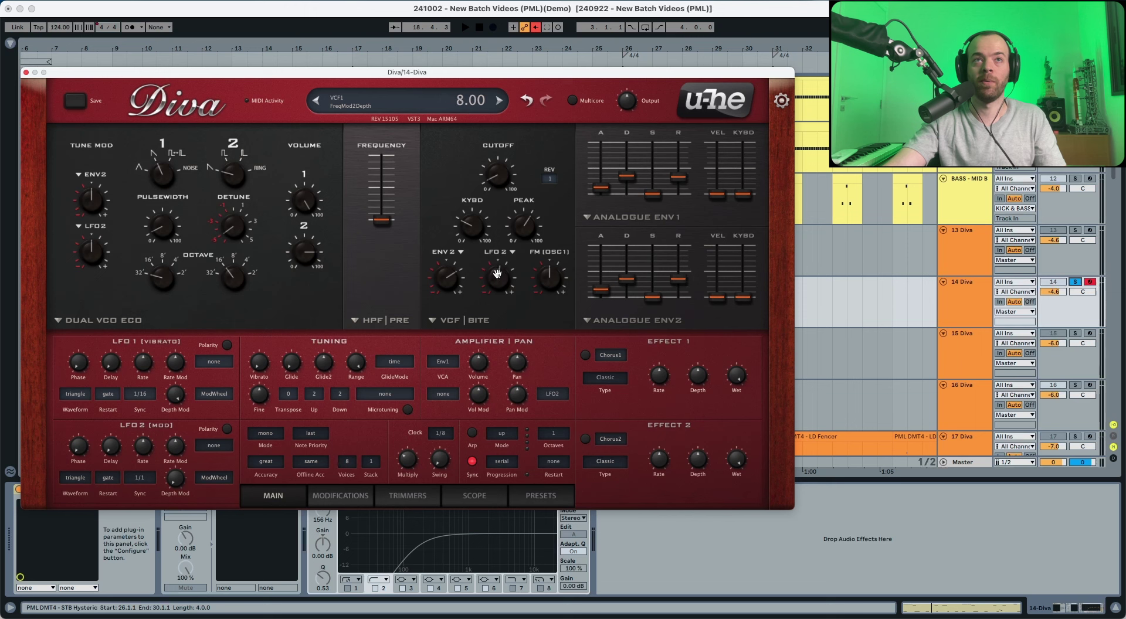
key("space")
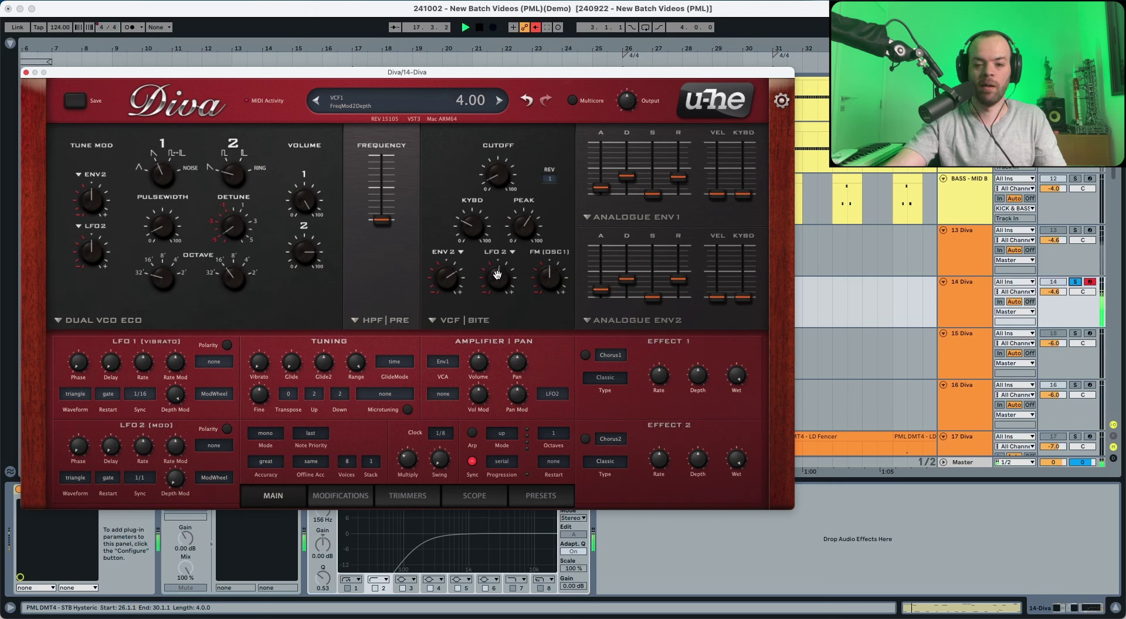
key("space")
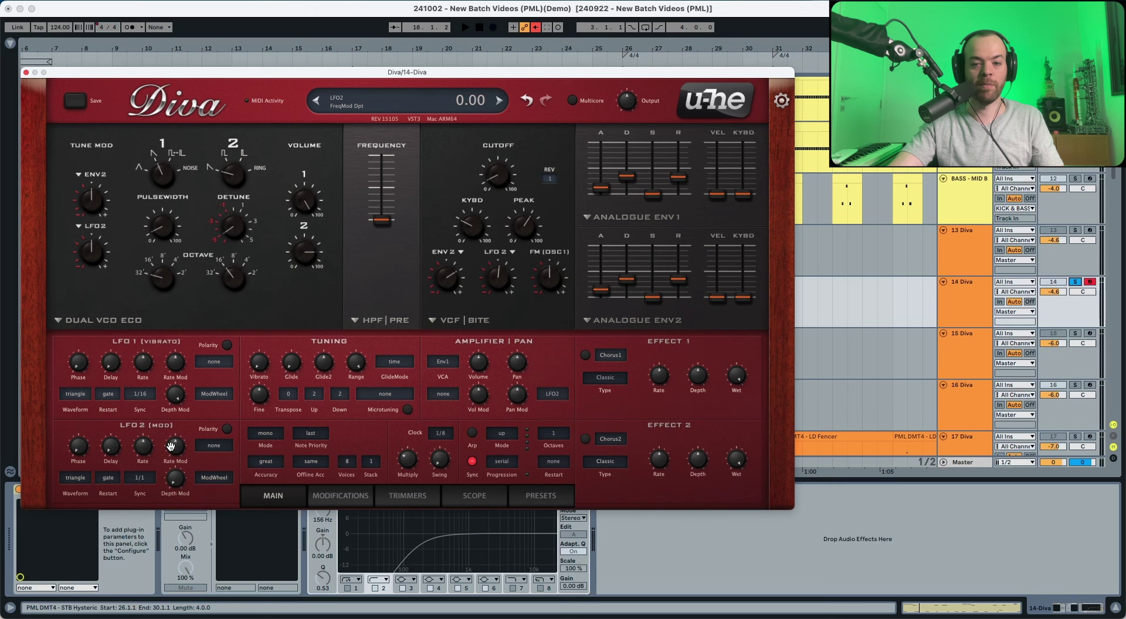
- Set LFO 2's restart mode to sync and its sync rate to 1/2 dot, and audition the movement
key("space")
left_click_drag(170, 447, 172, 428)
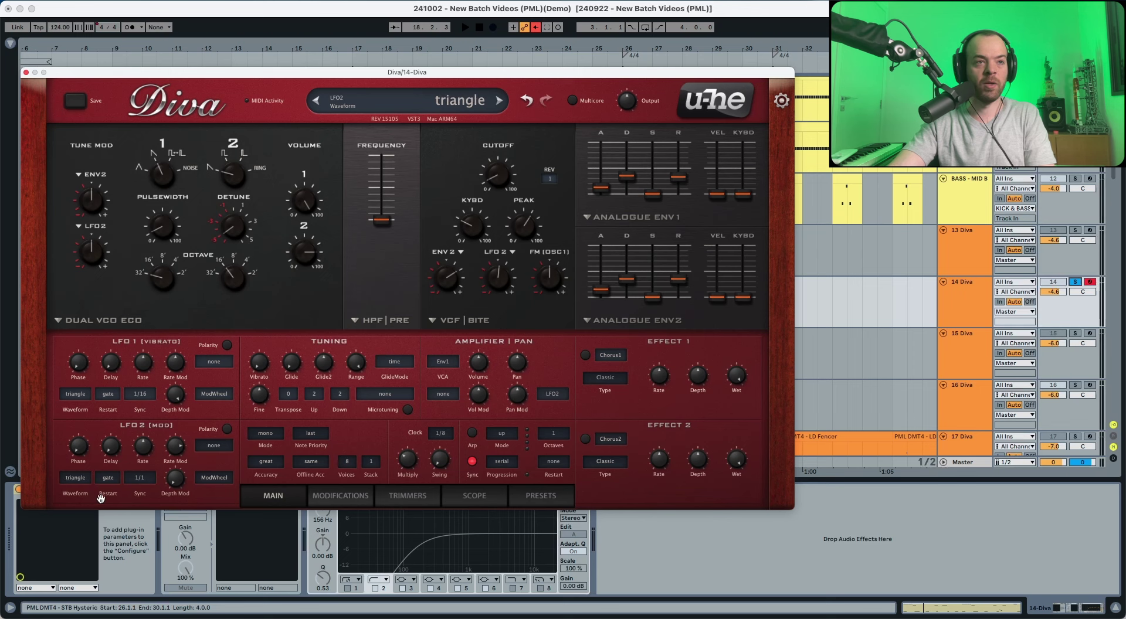
left_click(108, 477)
left_click(132, 495)
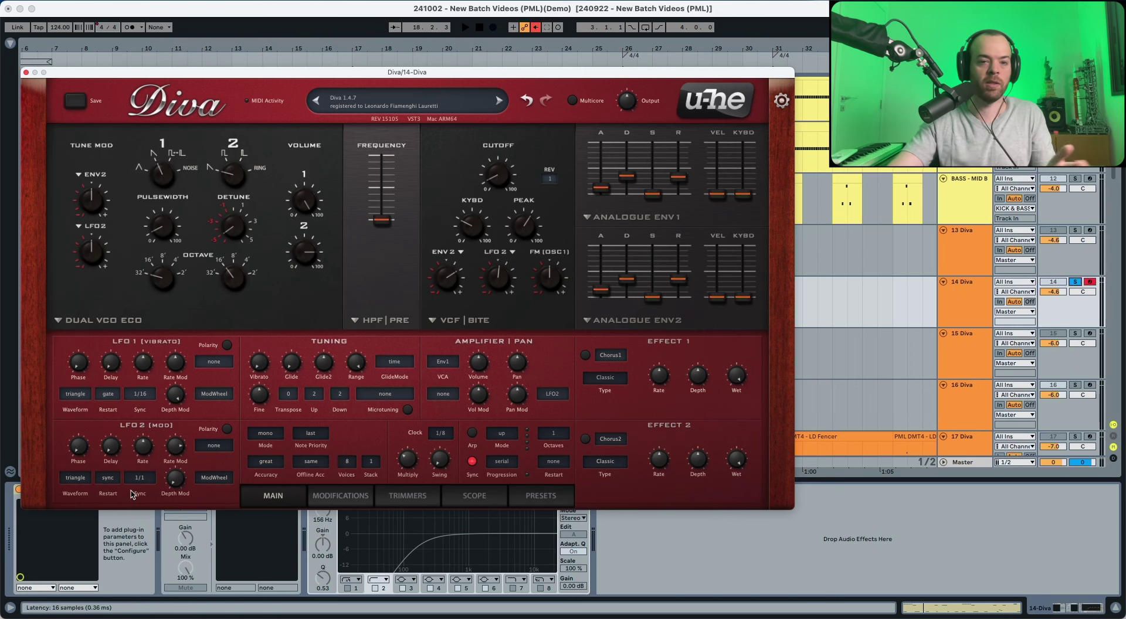
left_click(136, 483)
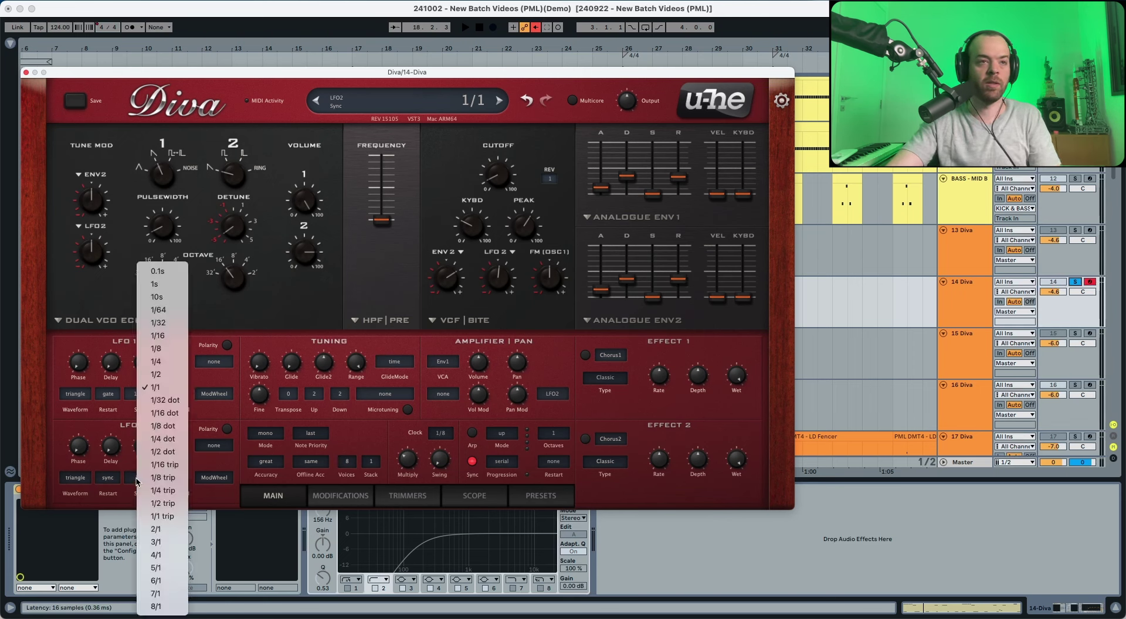
left_click(168, 453)
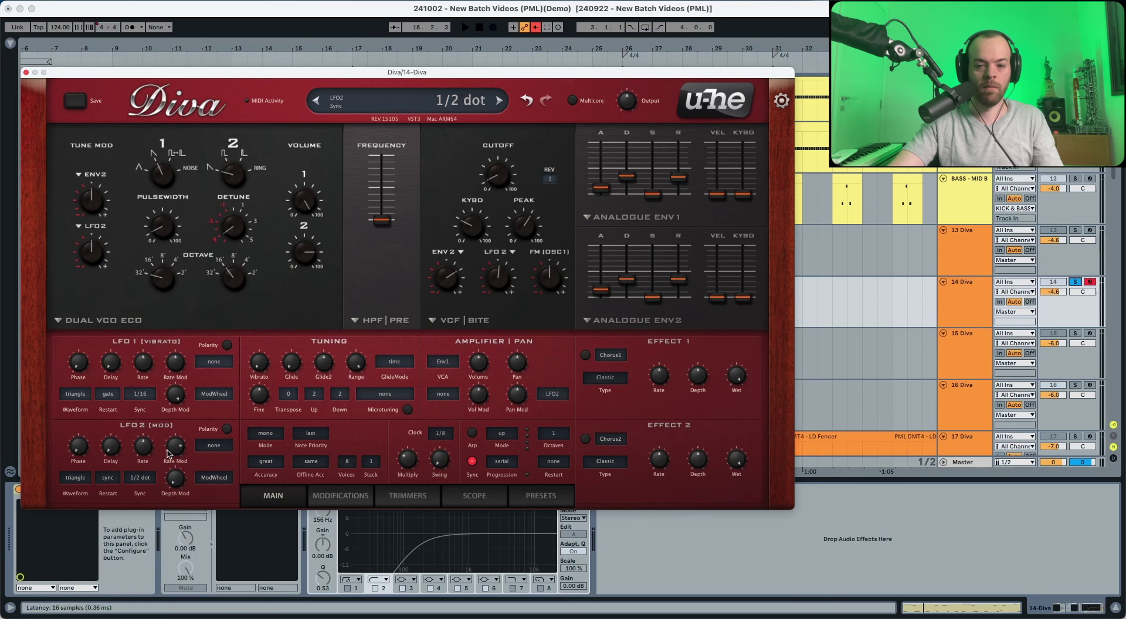
key("space")
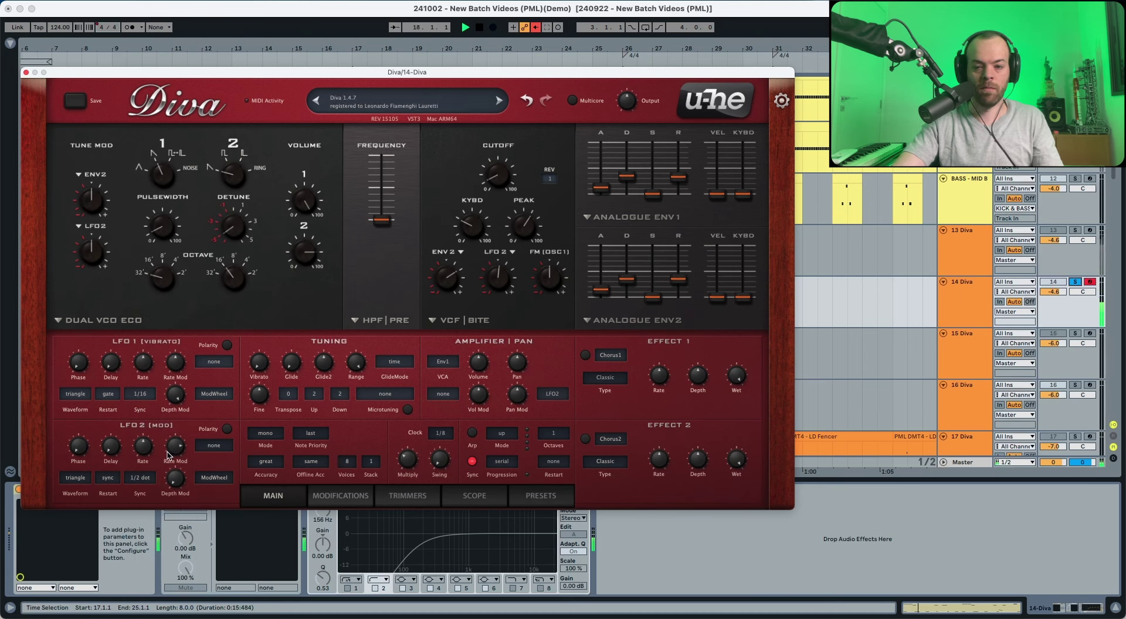
key("space")
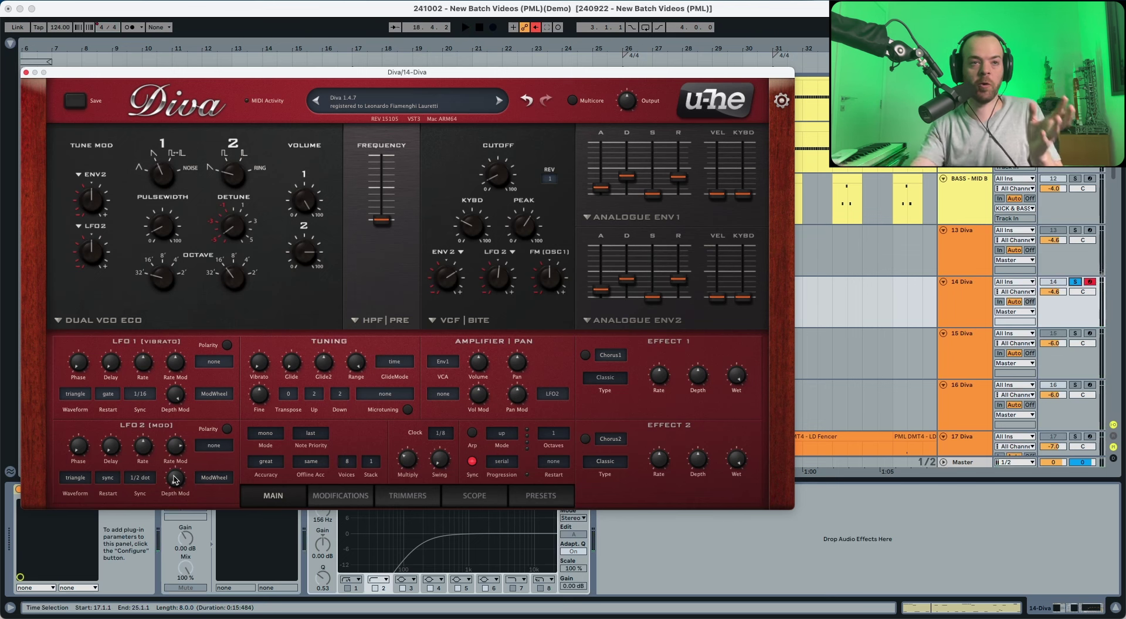
- Try a different LFO 2 depth modulation amount, reset it to its default, and listen to the arpeggio
left_click_drag(174, 479, 174, 473)
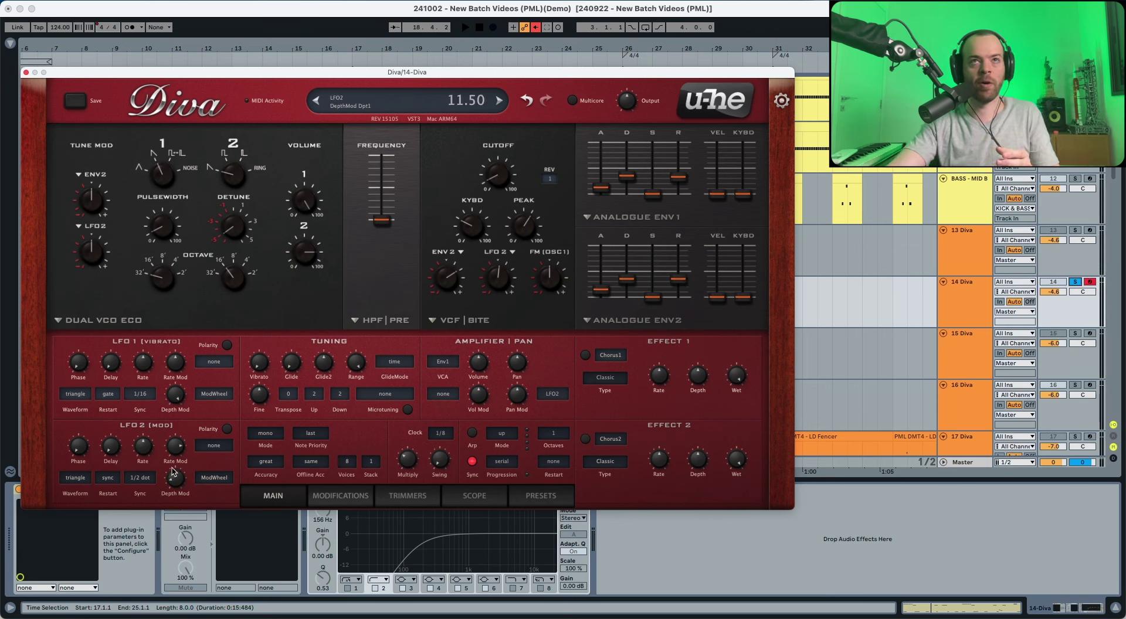
double_click(173, 474)
key("space")
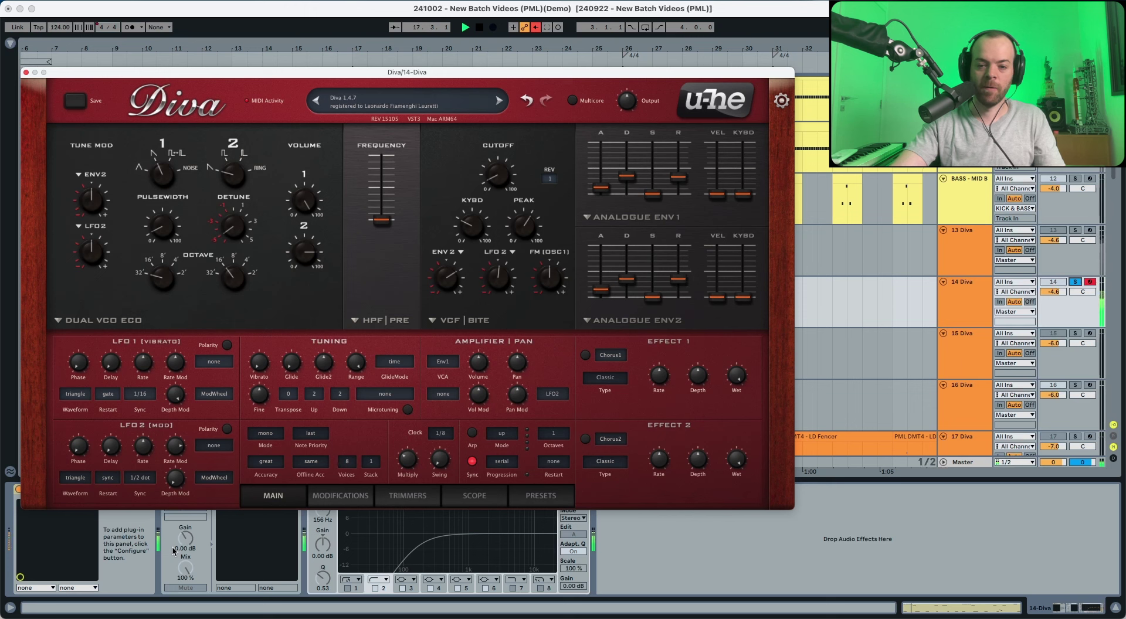
key("space")
- Try a much stronger LFO 2 modulation of the filter cutoff, and bring it back to 4.00
left_click_drag(497, 283, 500, 253)
key("space")
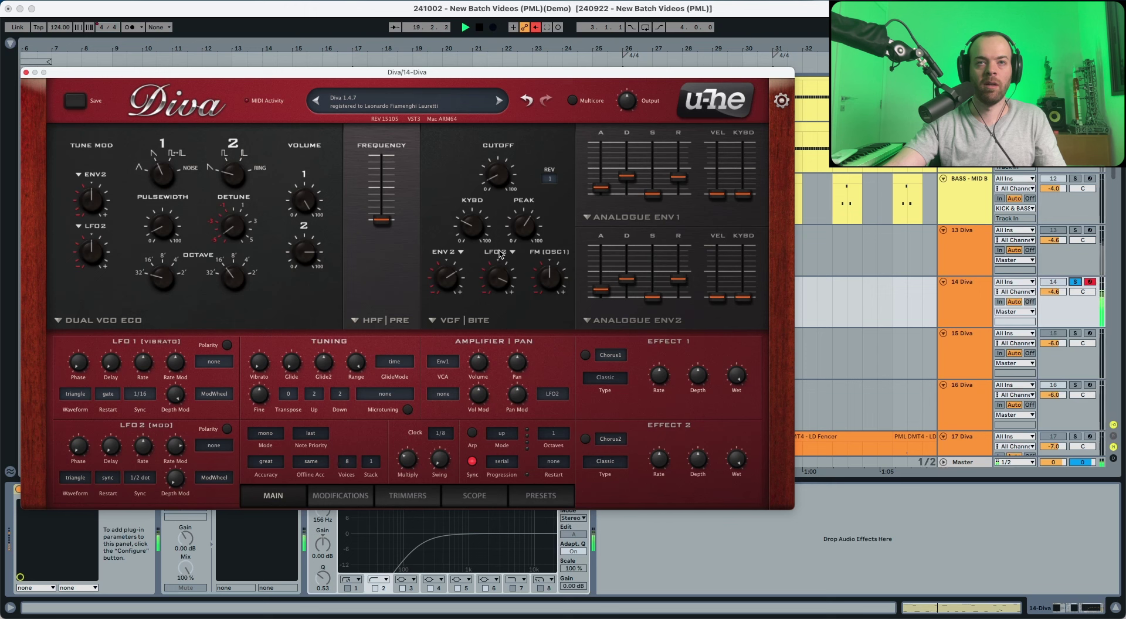
left_click_drag(498, 276, 491, 281)
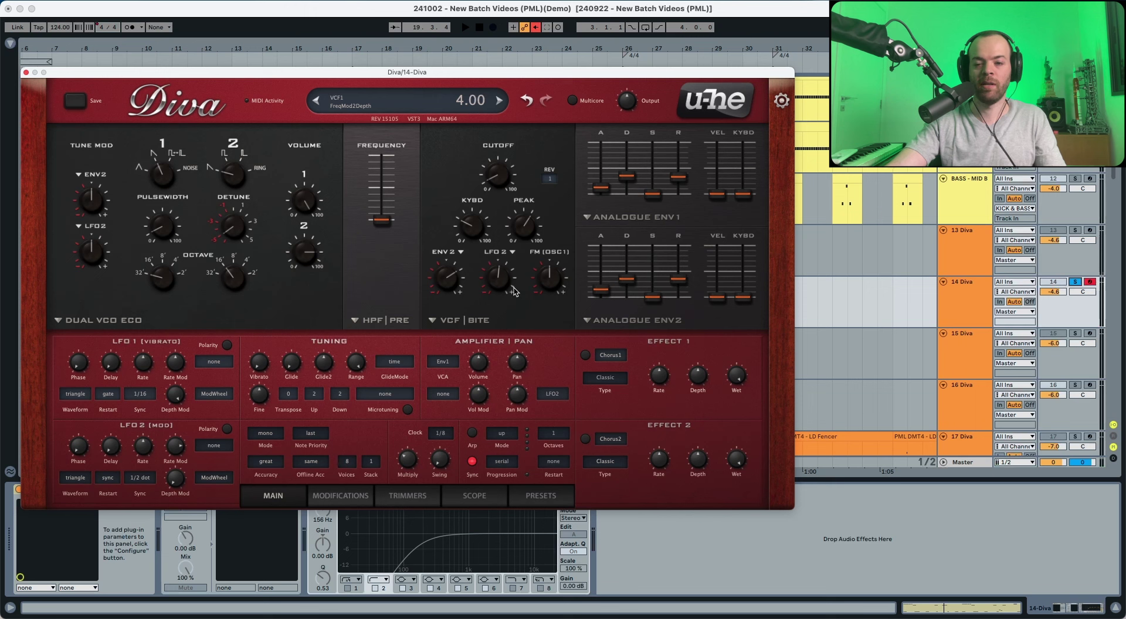
- Add a small amount of oscillator 1 FM to the filter while auditioning the arpeggio
key("space")
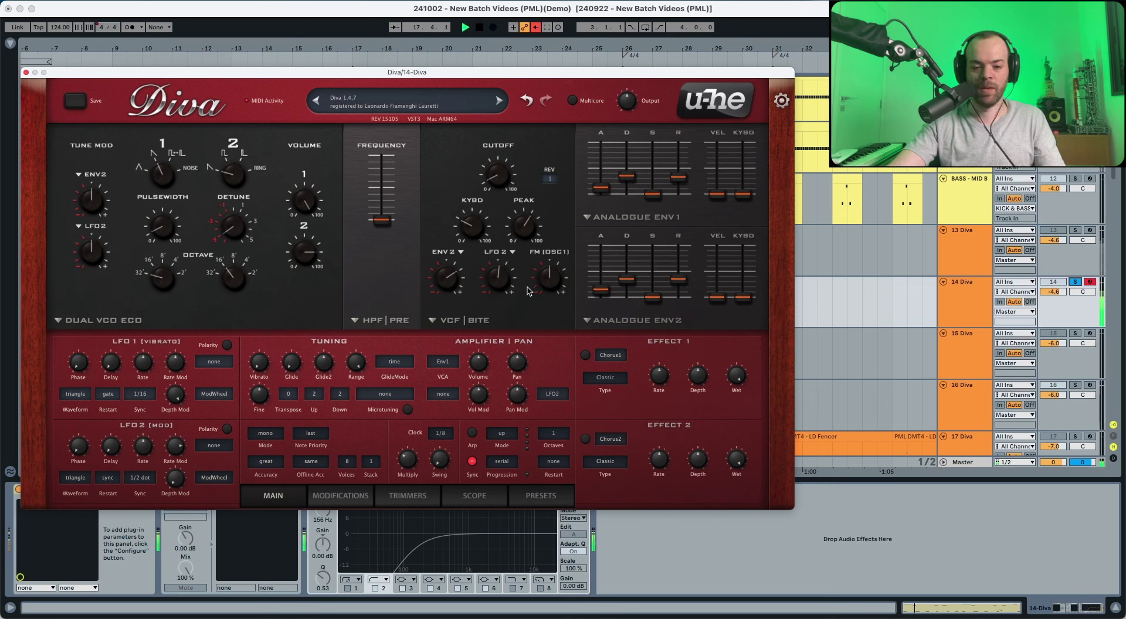
key("space")
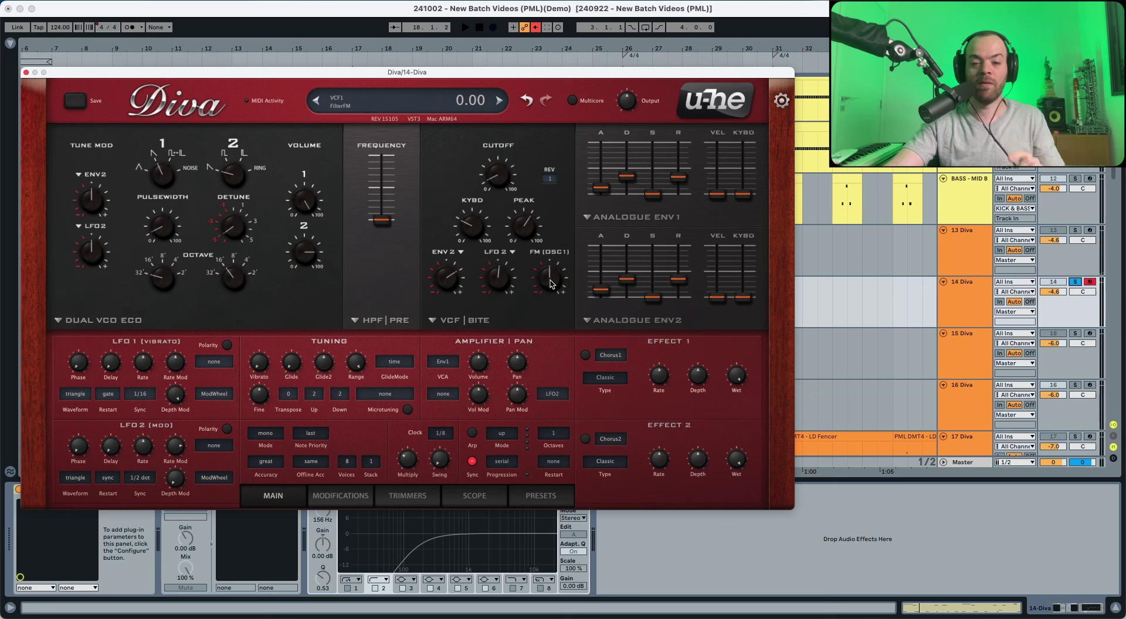
key("space")
left_click_drag(552, 283, 555, 265)
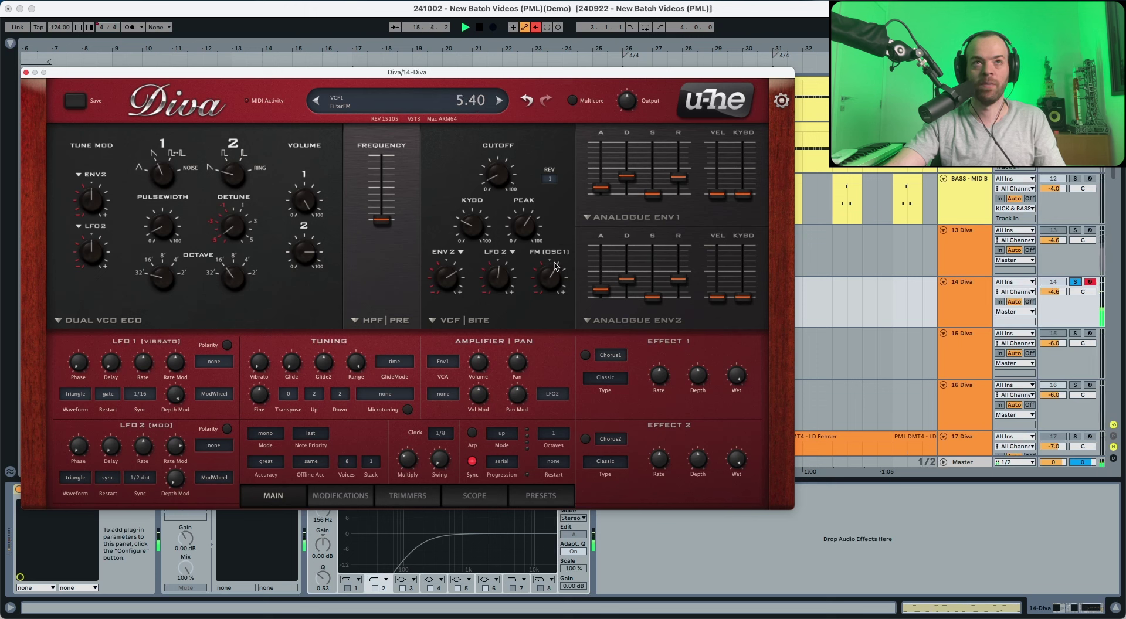
key("space")
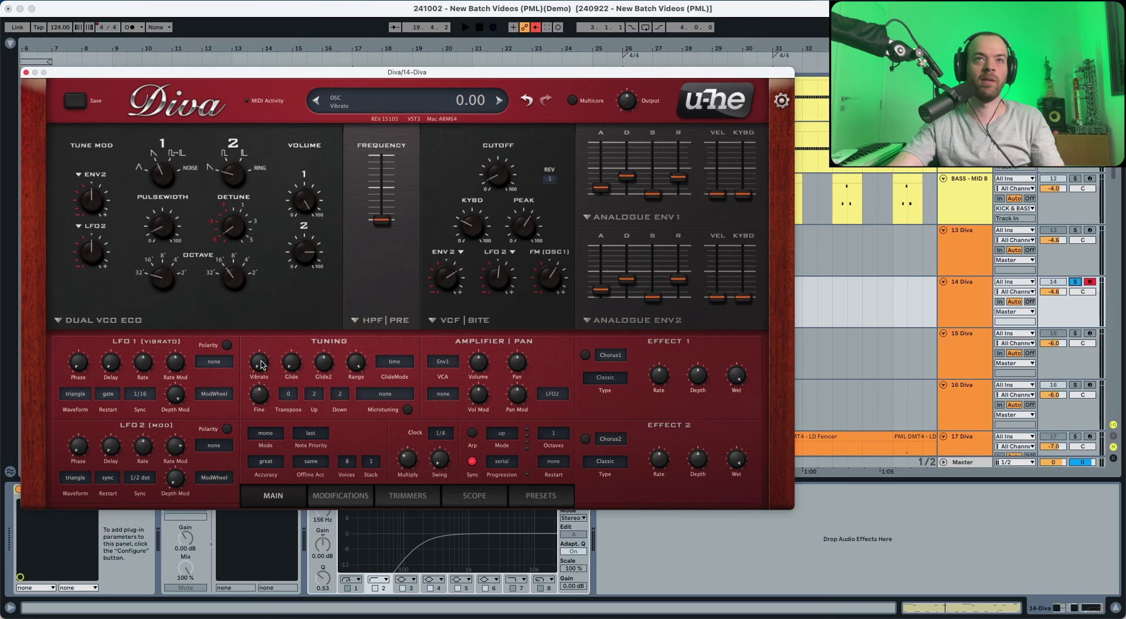
- Lower LFO 1's depth modulation and add a slight vibrato to the tuning while listening to the arpeggio
left_click_drag(261, 364, 264, 352)
key("space")
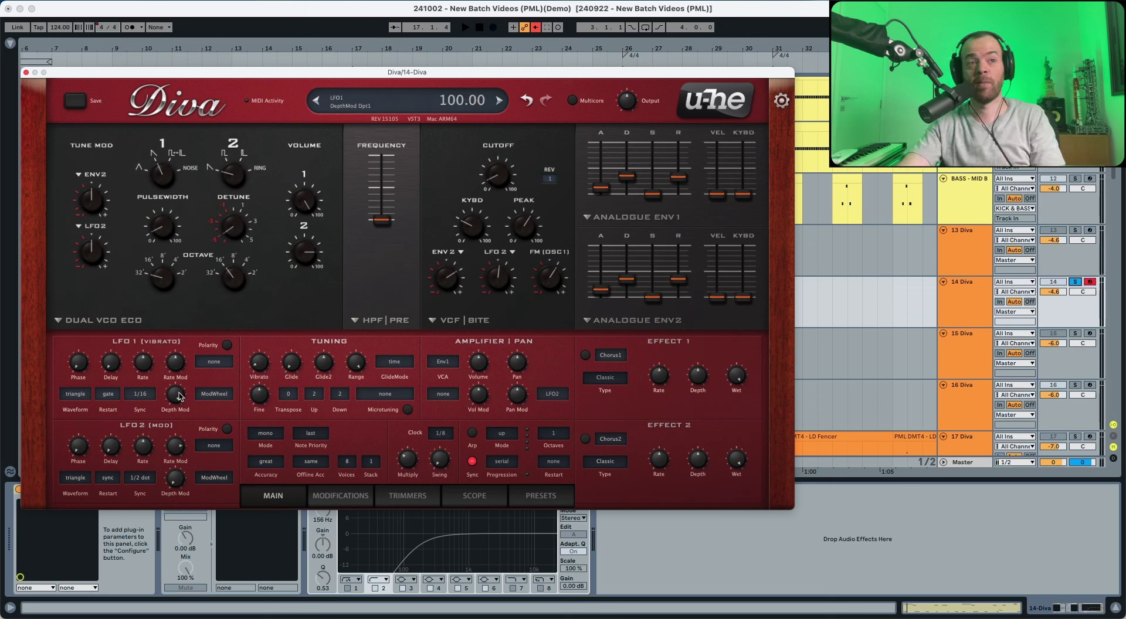
left_click_drag(176, 396, 188, 594)
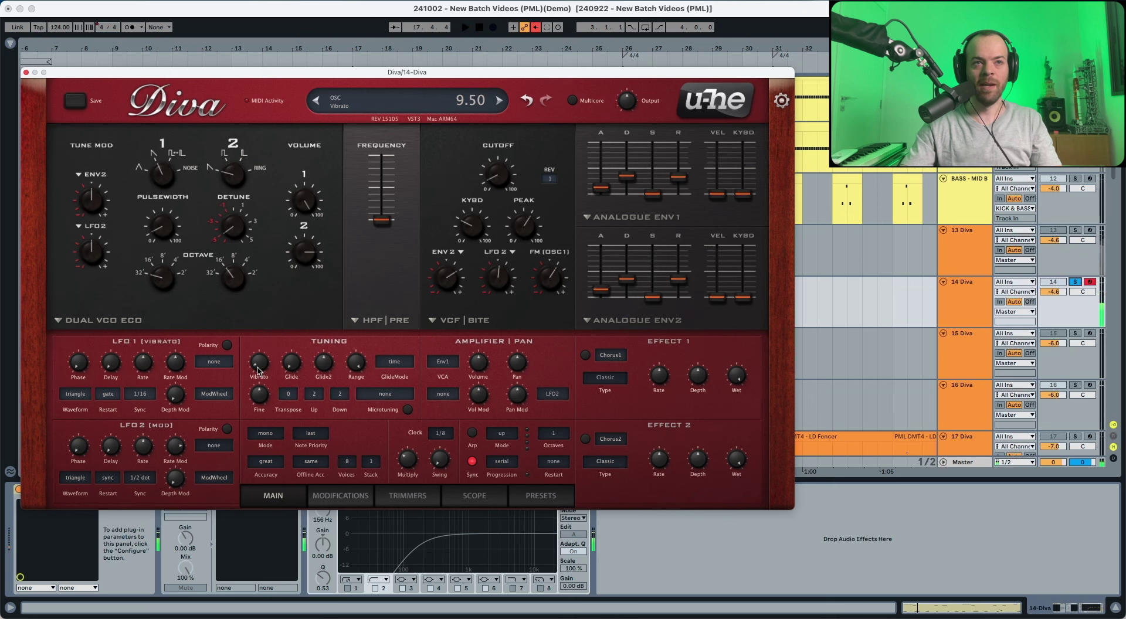
mouse_move(258, 369)
left_mouse_down()
mouse_move(259, 320)
mouse_move(252, 371)
left_mouse_up()
key("space")
key("space")
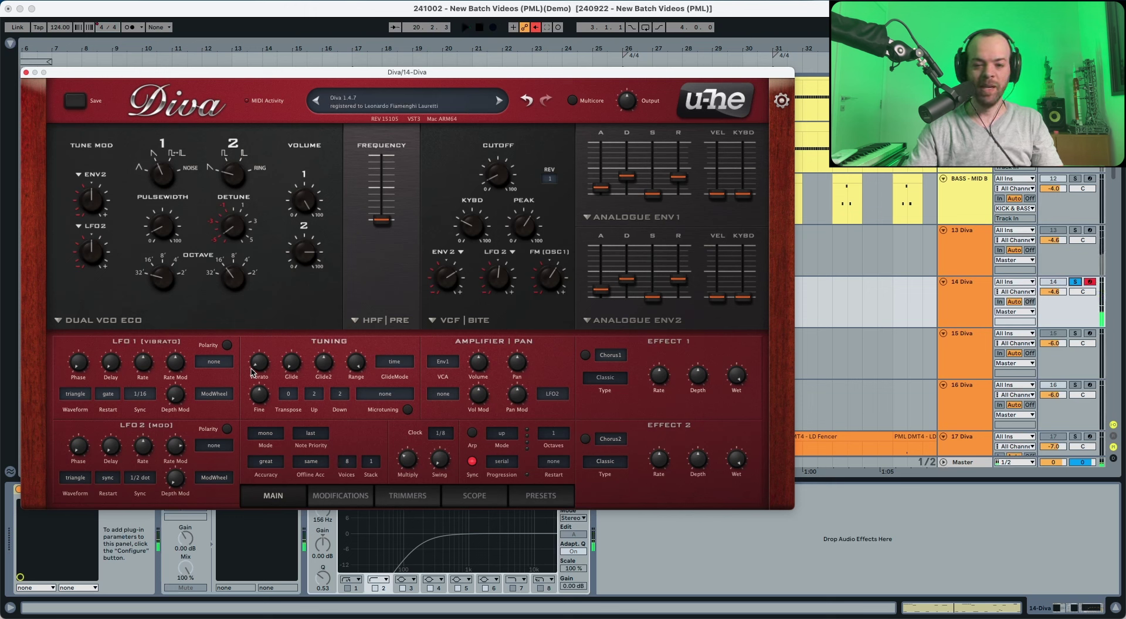
- Adjust LFO 1's delay and audition the arpeggio
left_click_drag(115, 372, 113, 350)
key("space")
key("space")
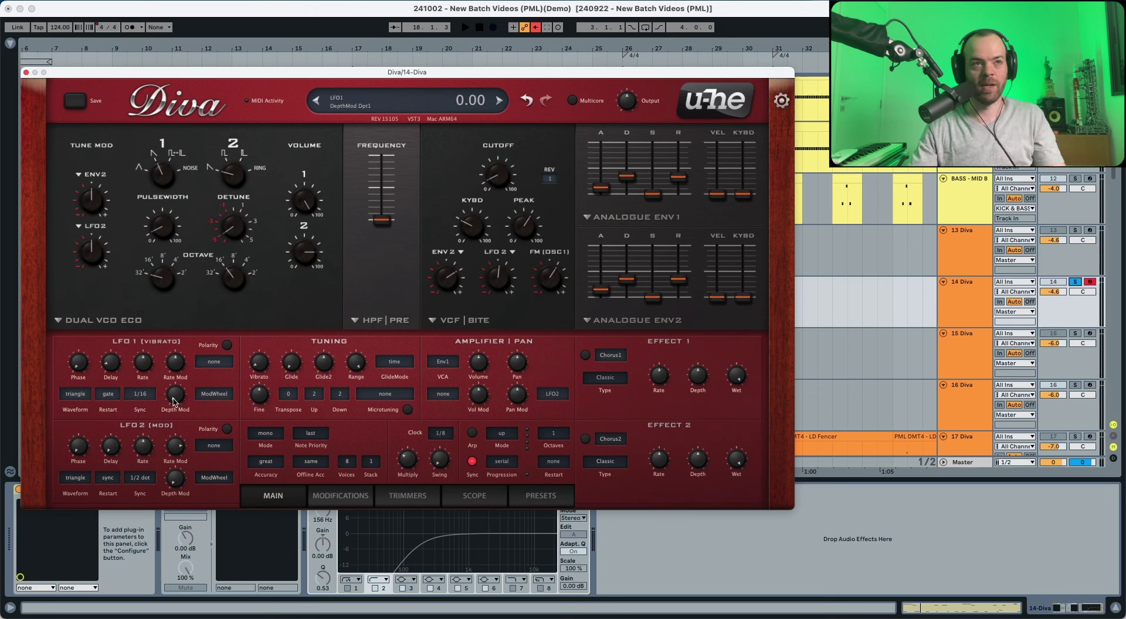
key("space")
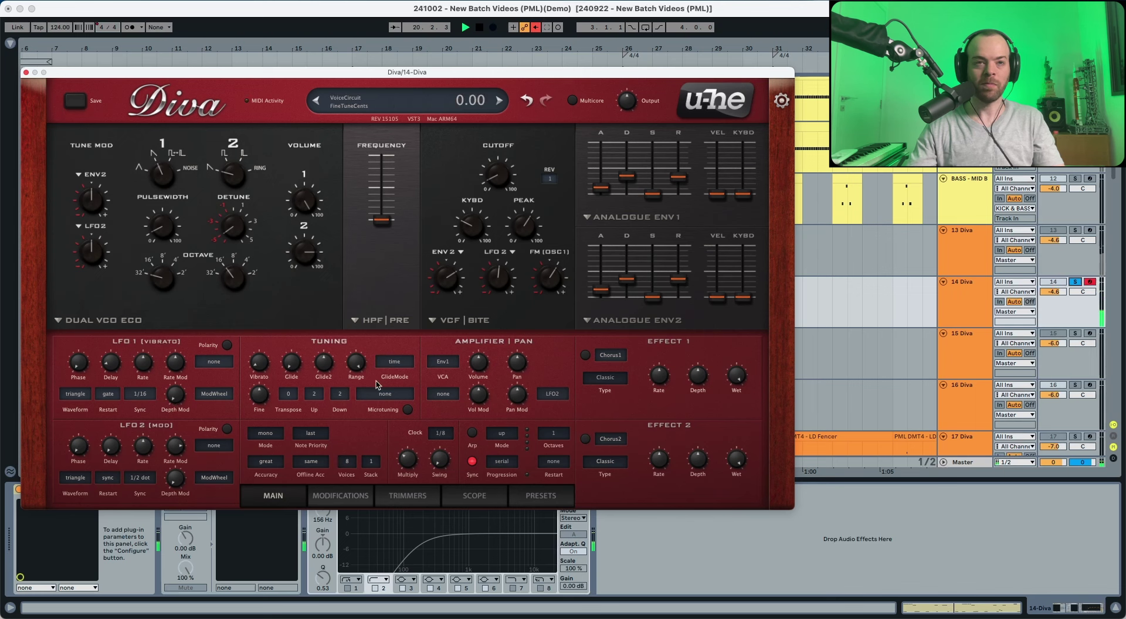
key("space")
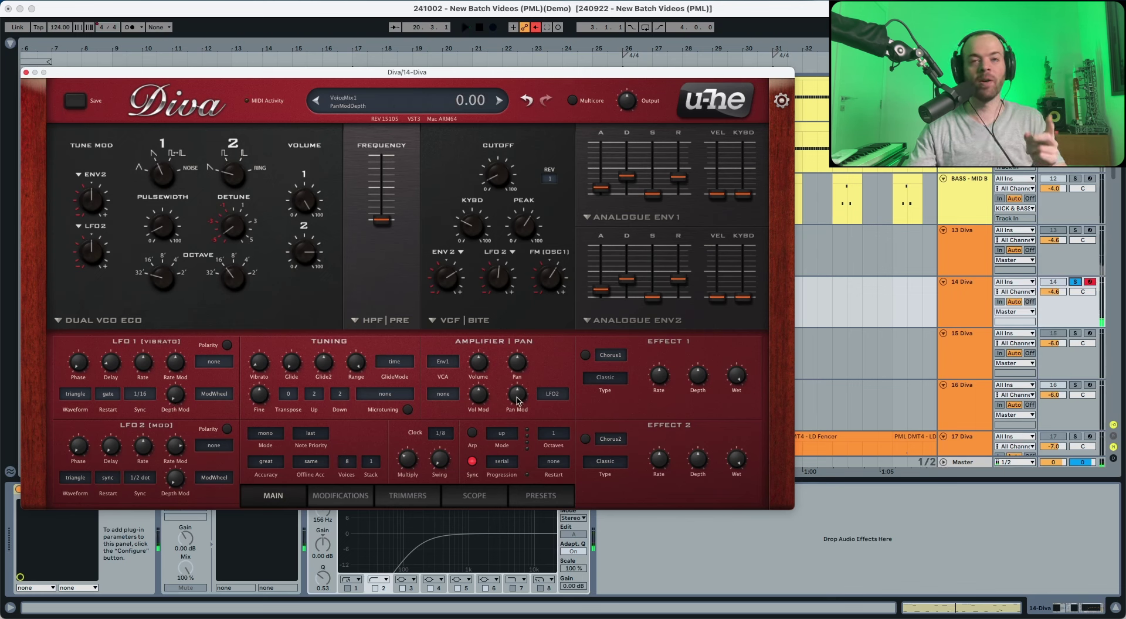
- Set the pan modulation source to Alternate and raise its depth while auditioning the arpeggio
left_click(552, 394)
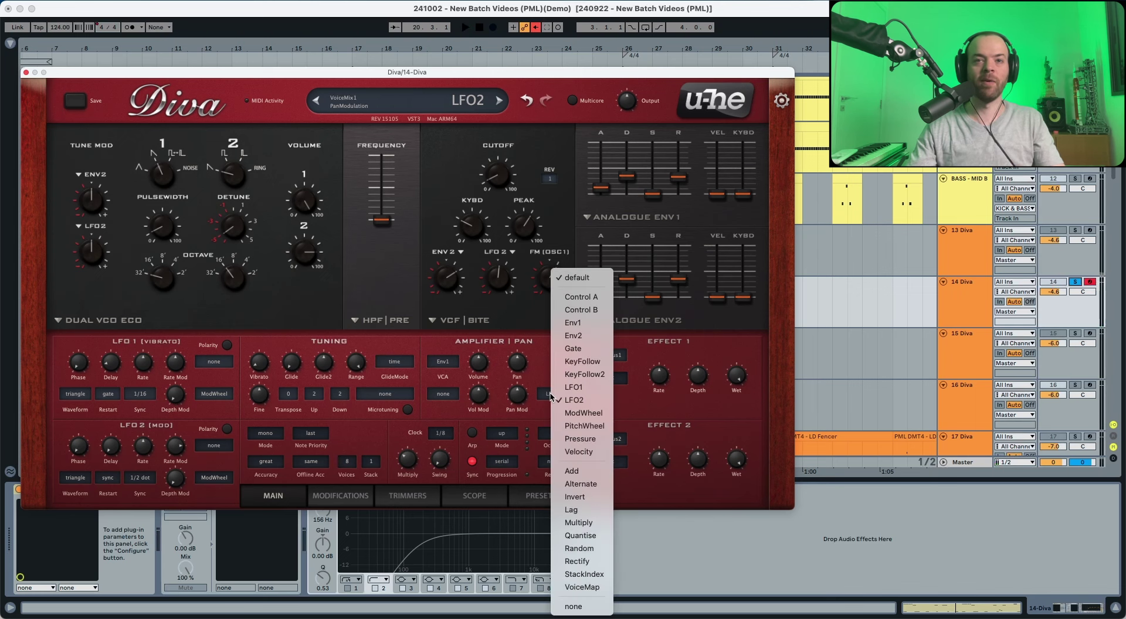
left_click(579, 484)
key("space")
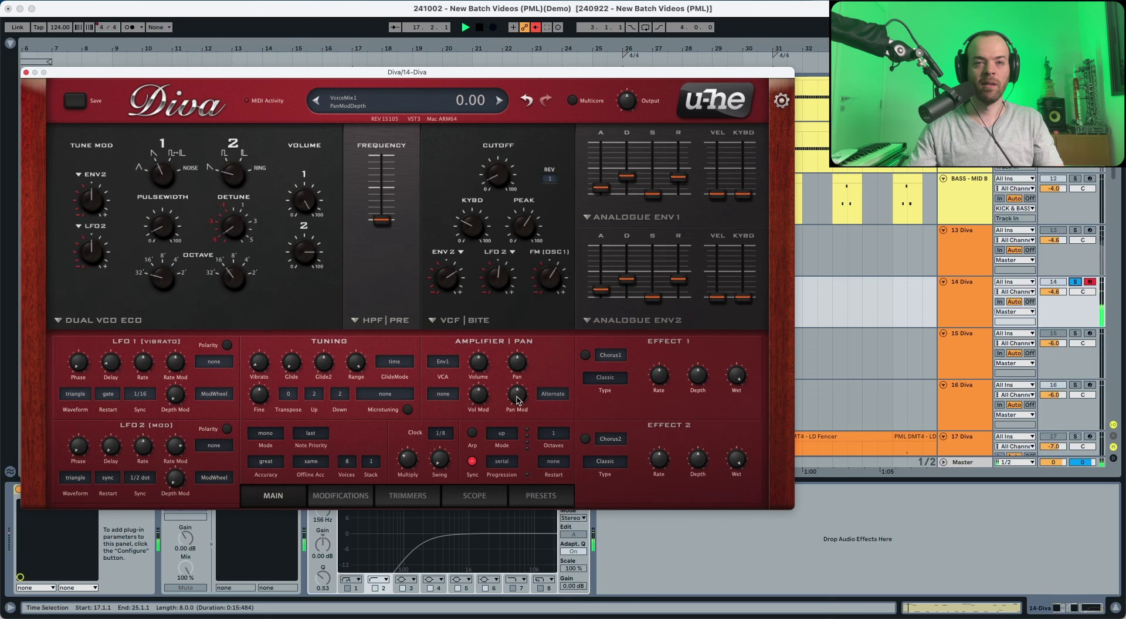
left_click_drag(518, 400, 524, 363)
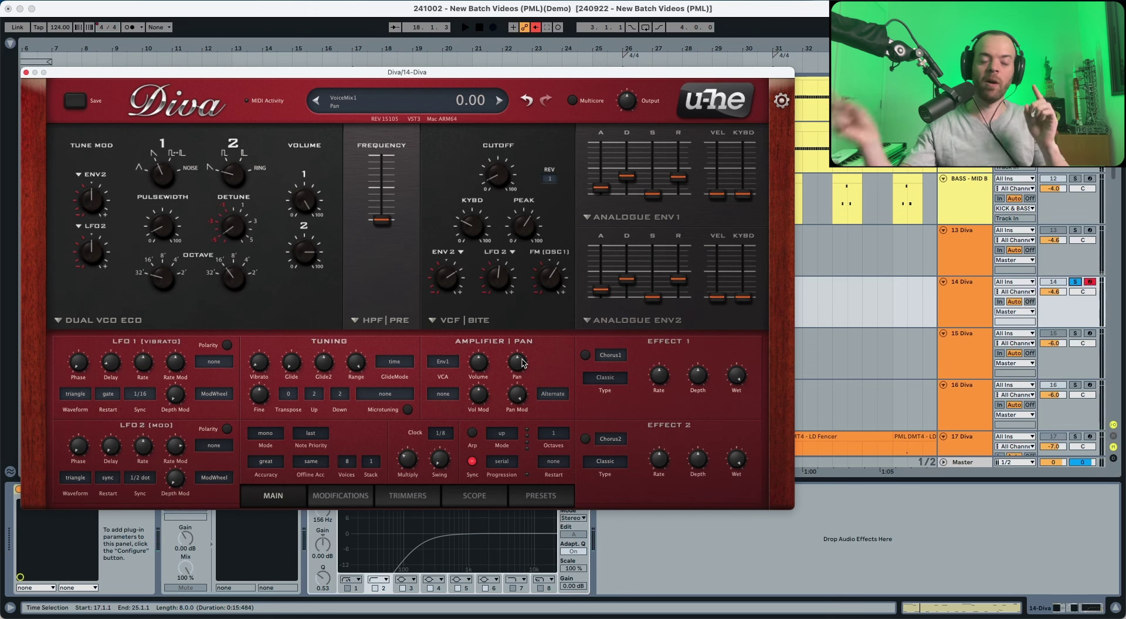
key("space")
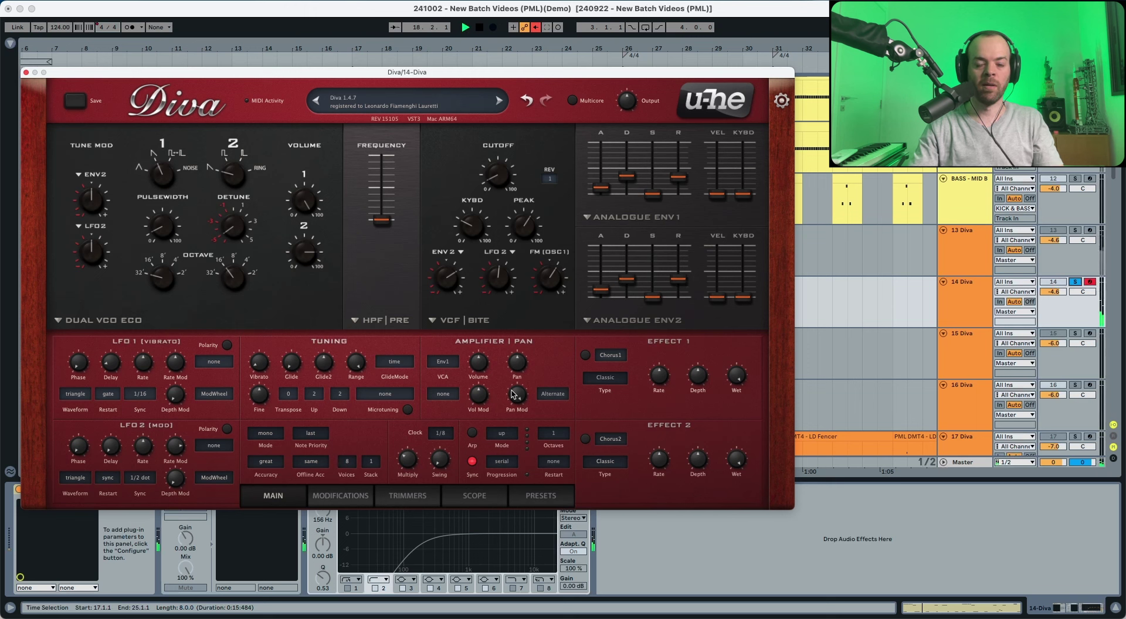
key("space")
- Set the pan modulation depth to 20.00 and listen to the arpeggio
left_click_drag(514, 394, 516, 420)
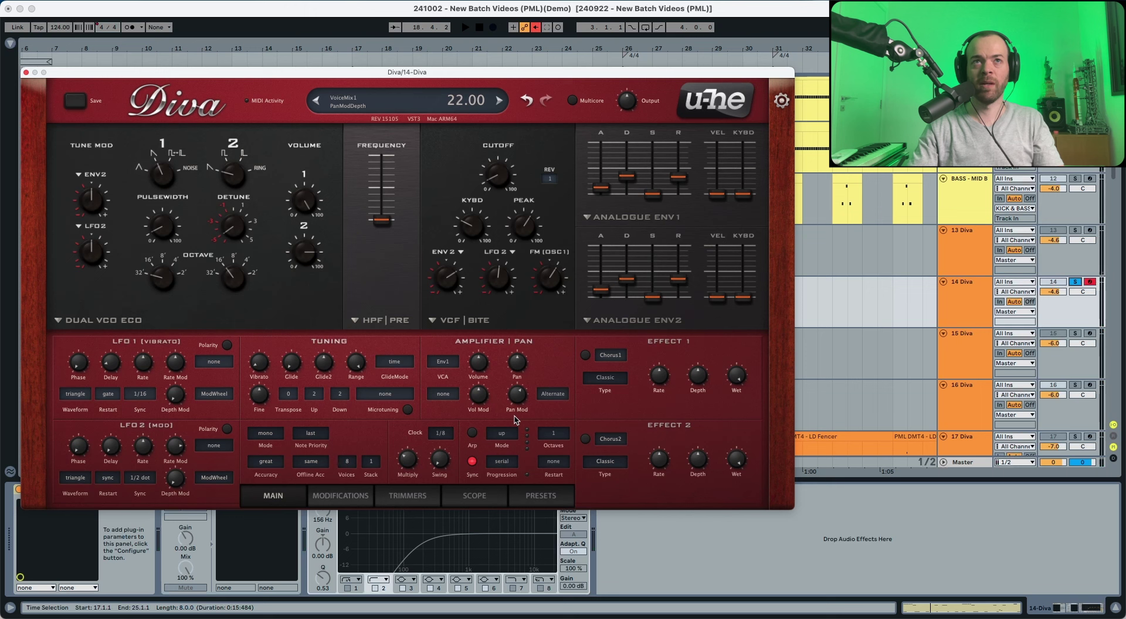
key("space")
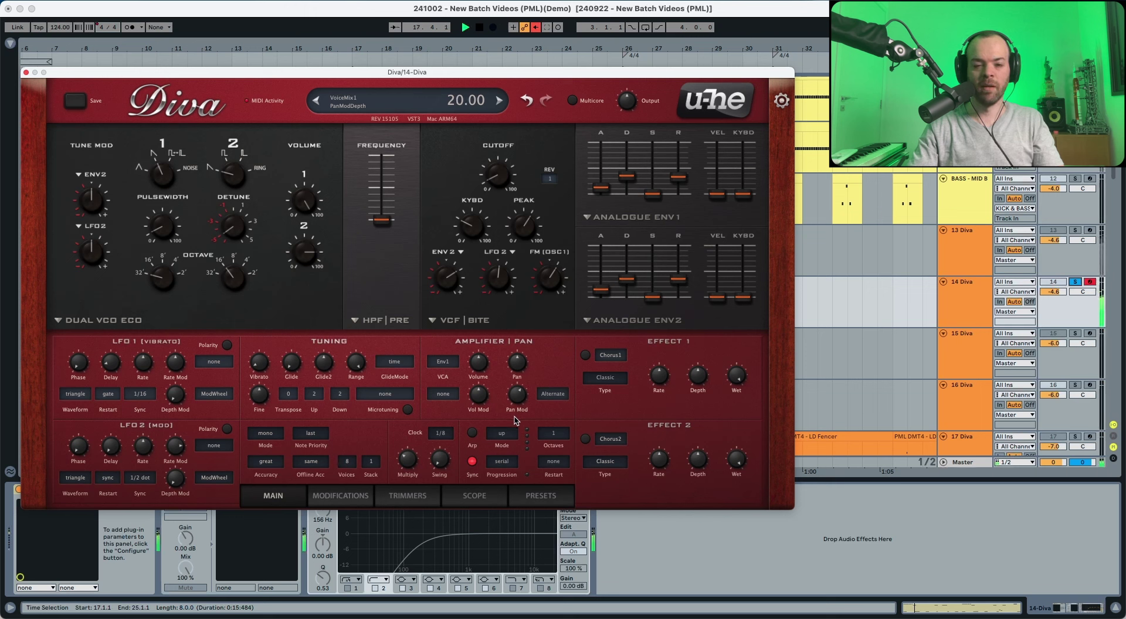
key("space")
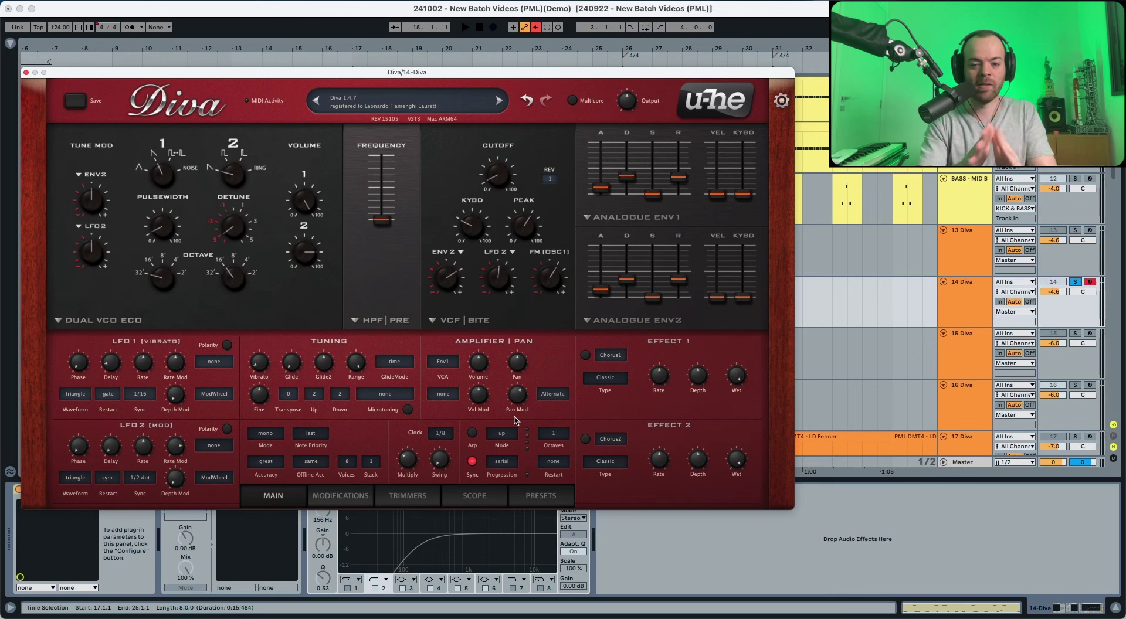
key("space")
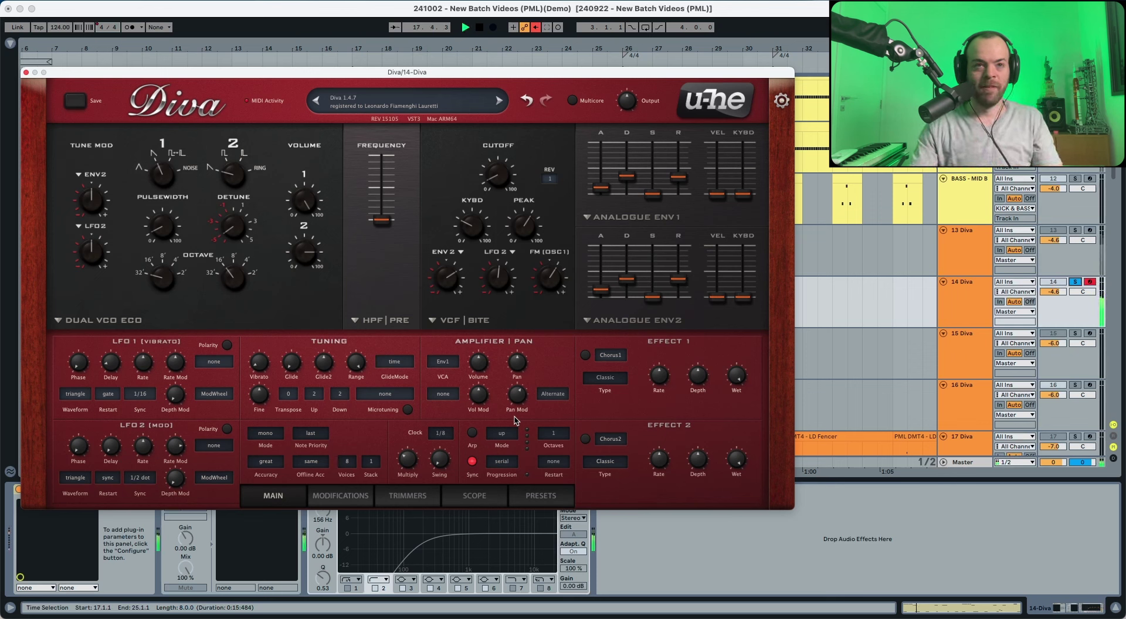
key("space")
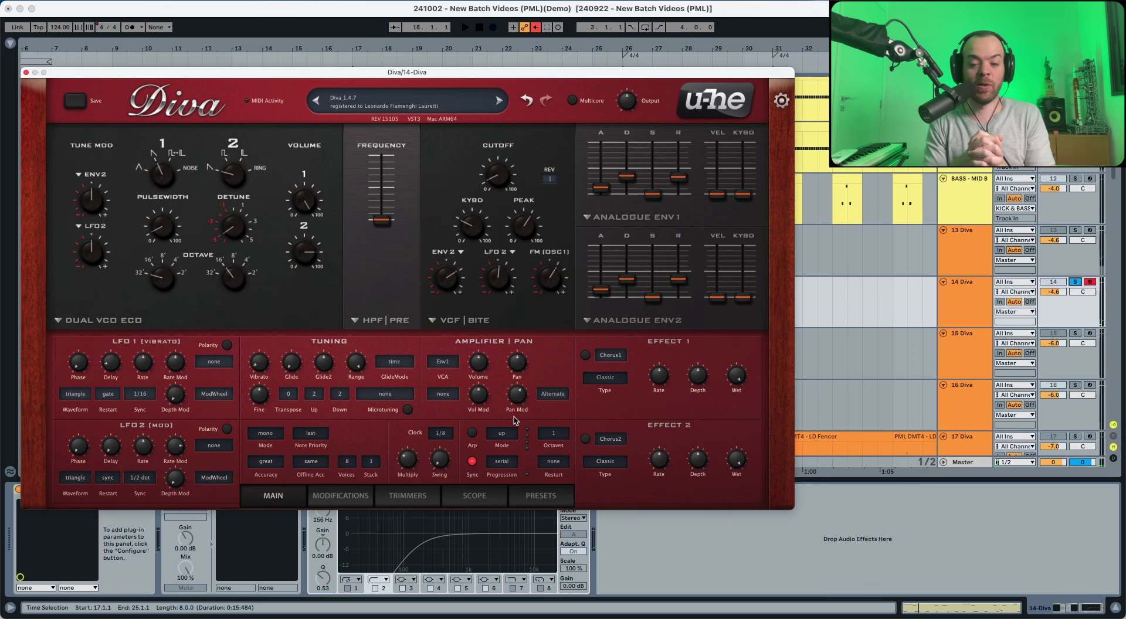
- Set the arpeggiator clock to 1/32, switch the arpeggiator on and audition it
left_click(439, 437)
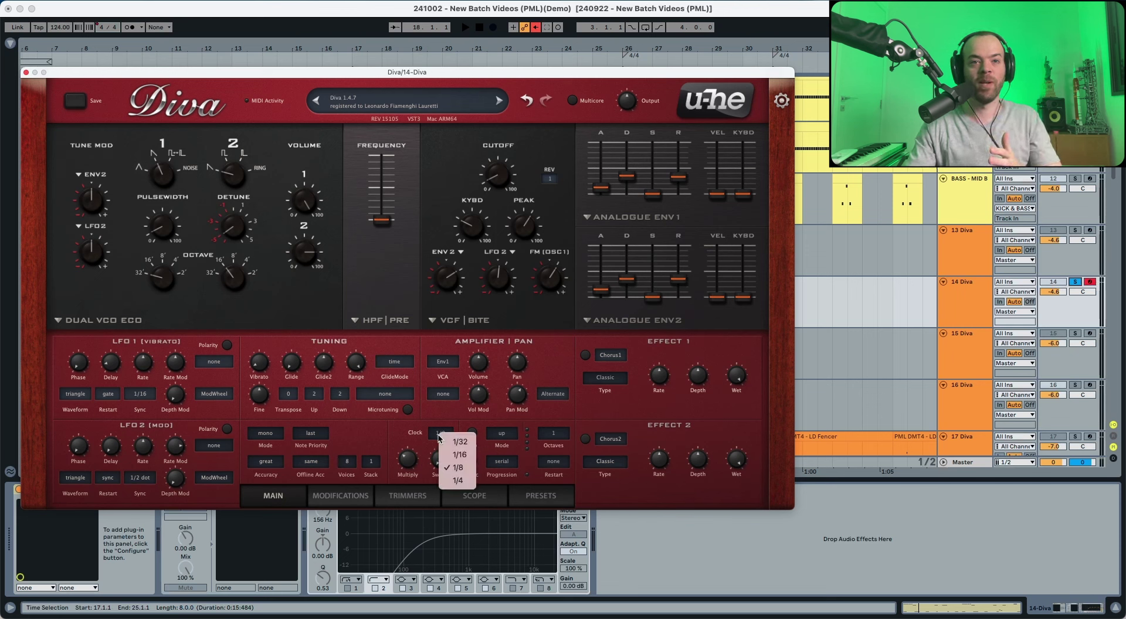
left_click(460, 447)
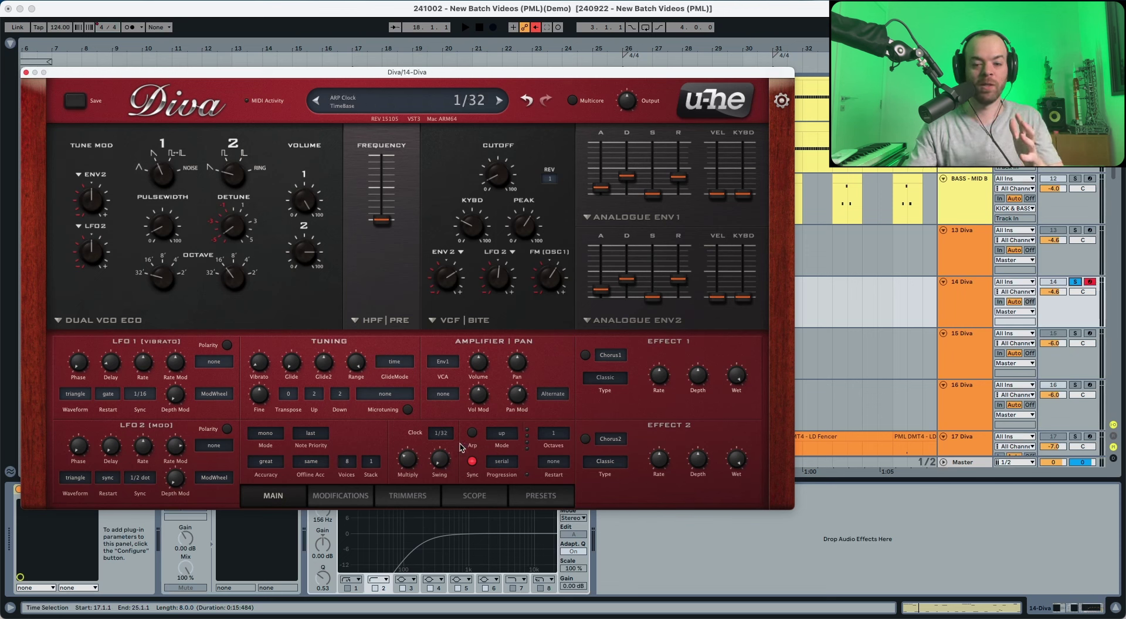
left_click(472, 433)
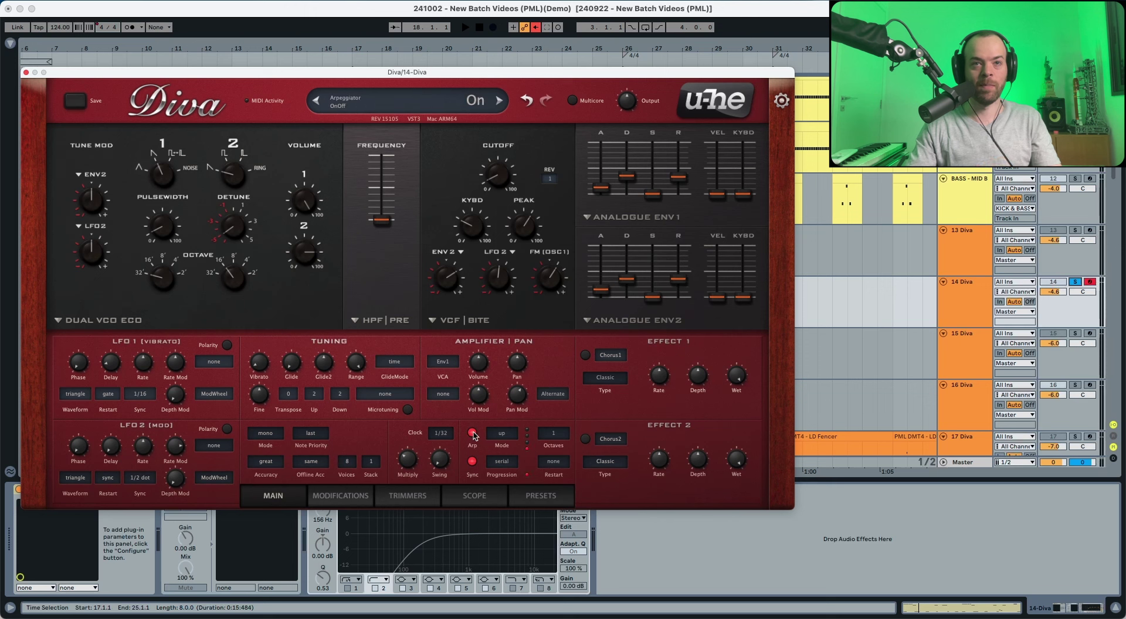
key("space")
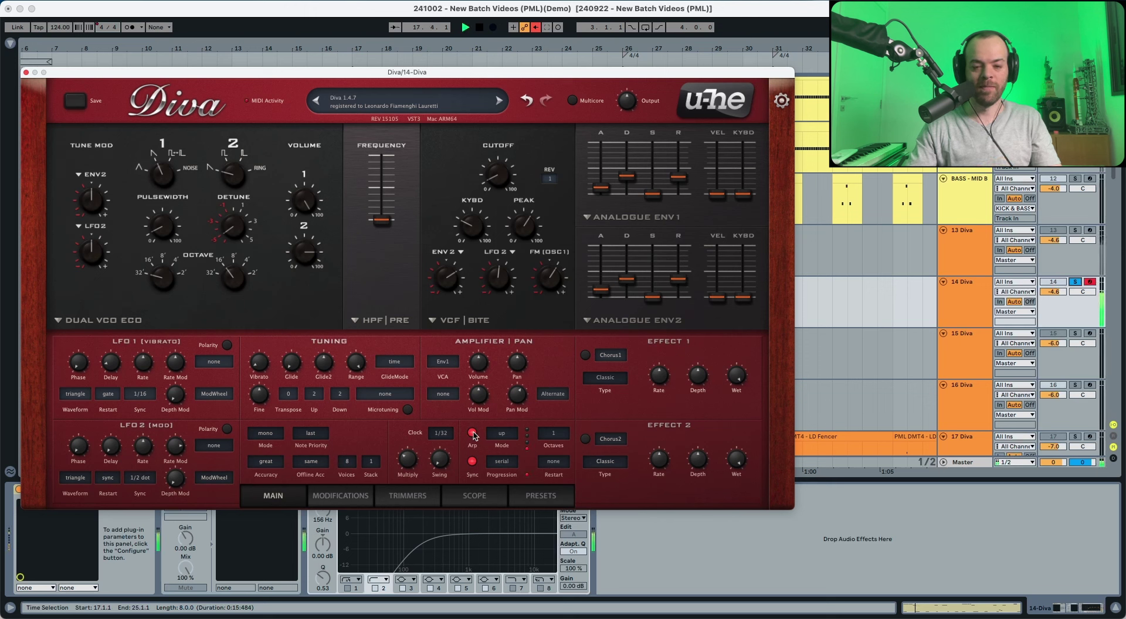
key("space")
- Lower the arpeggiator clock's Multiply to 50.00 while auditioning the pattern
left_click_drag(408, 462, 407, 530)
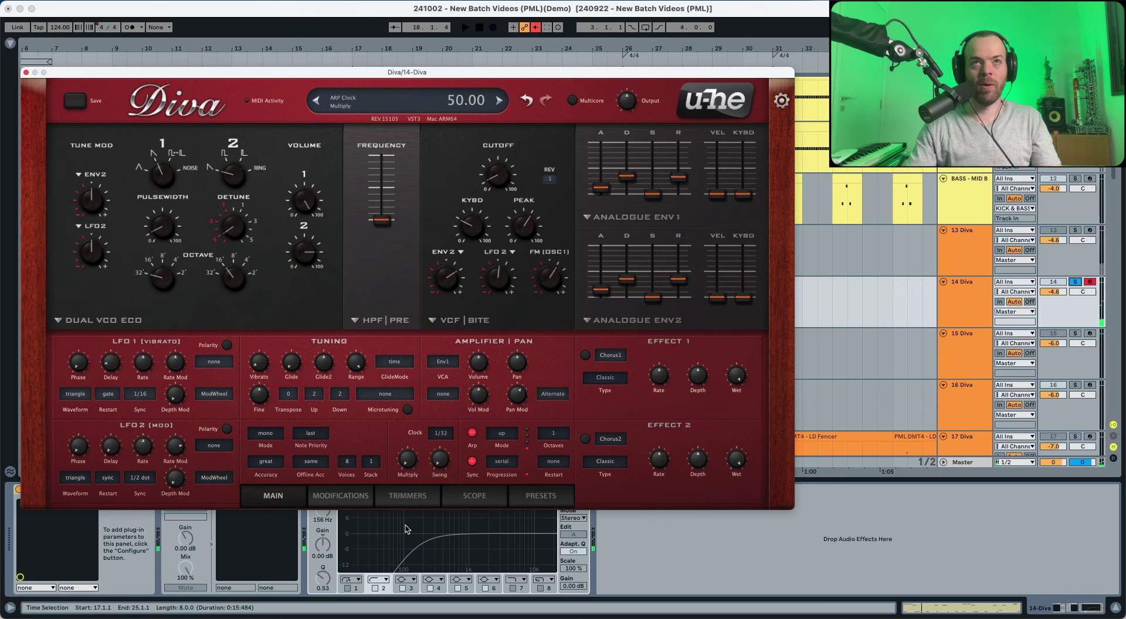
key("space")
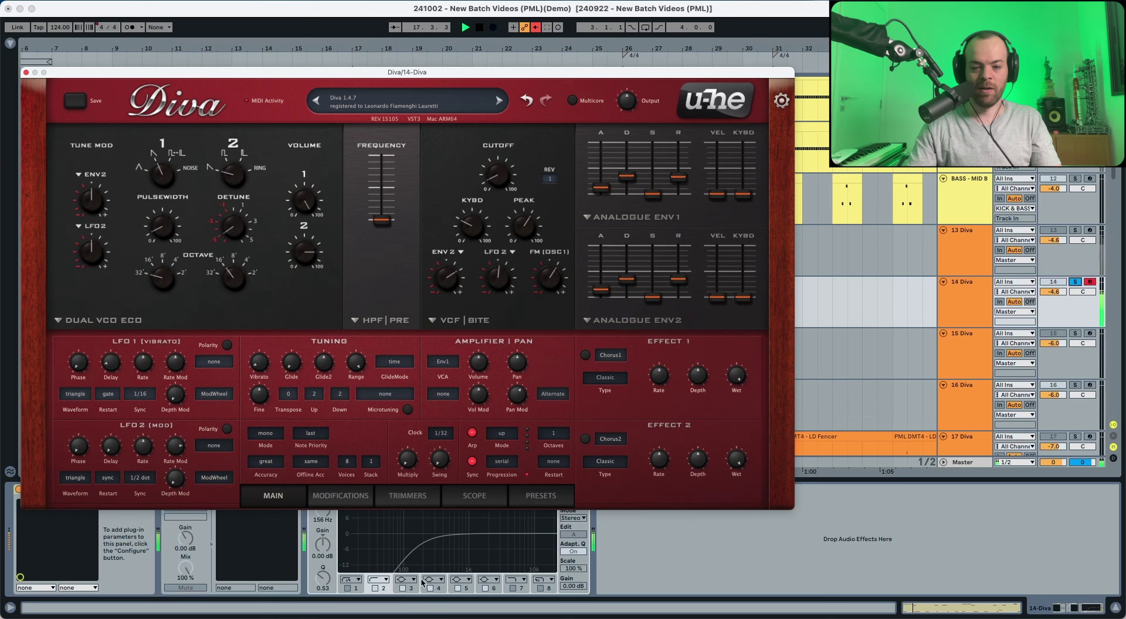
key("space")
left_click_drag(408, 459, 416, 544)
key("space")
key("space")
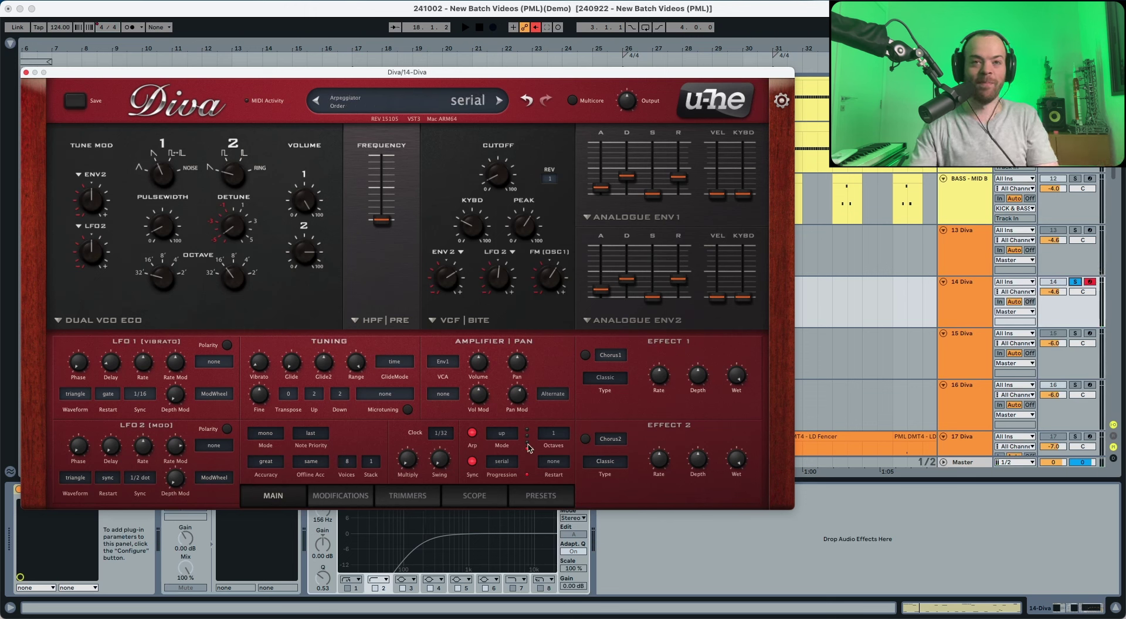
- Set the arpeggiator's mode to down and its progression to round while listening to the pattern
left_click(501, 433)
left_click(513, 460)
key("space")
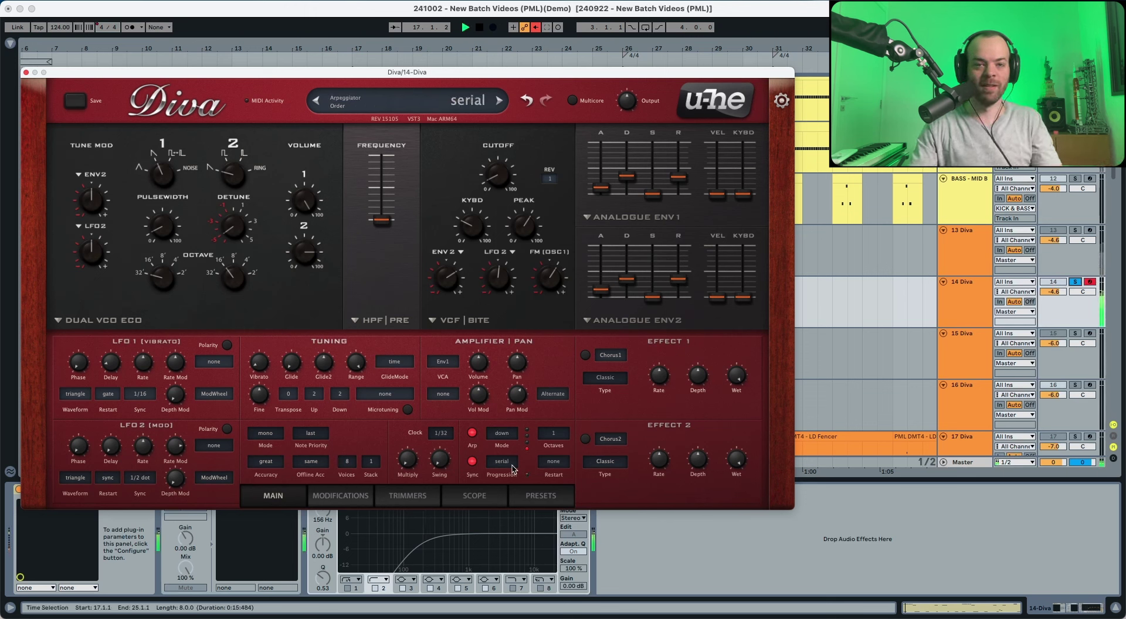
left_click(502, 467)
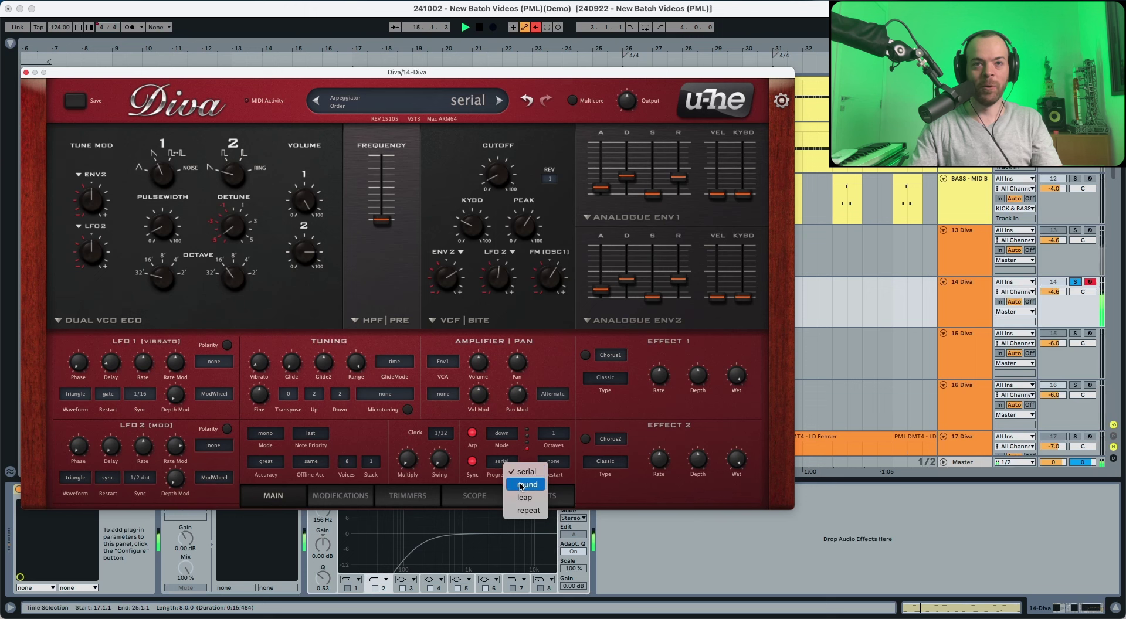
left_click(520, 486)
key("space")
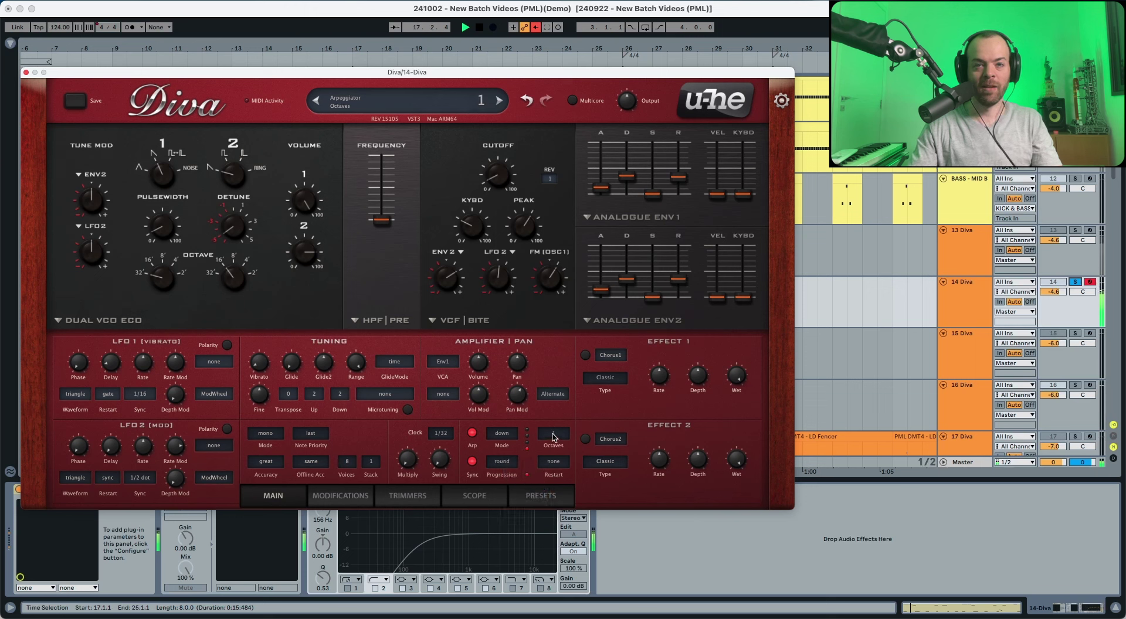
- Set the arpeggiator to 2 octaves with a restart of 7, and audition the pattern
left_click(554, 434)
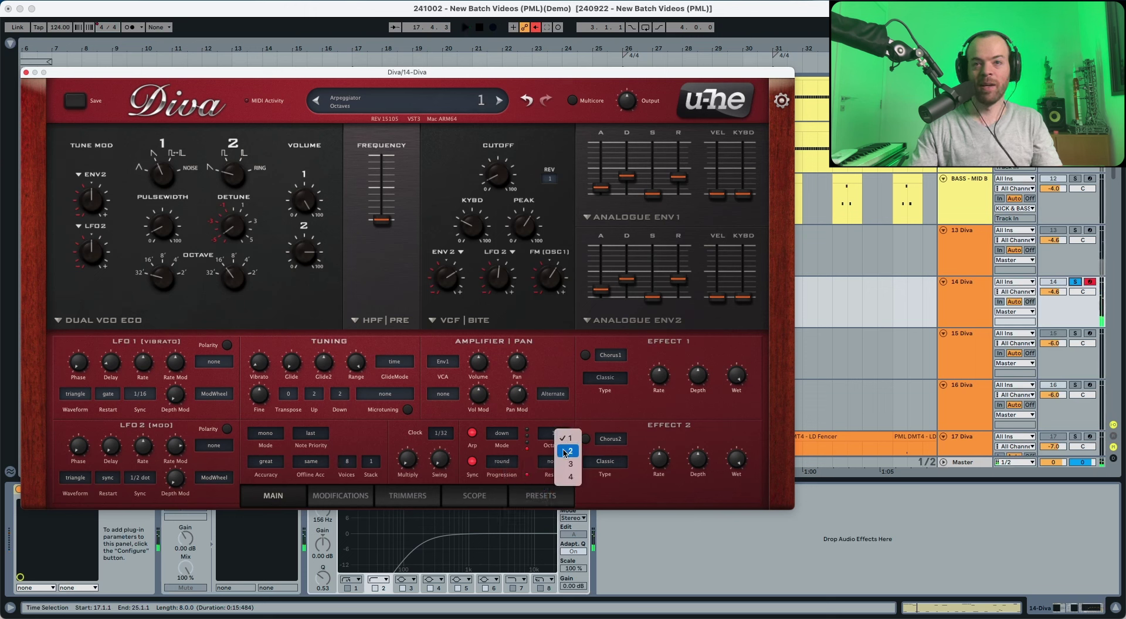
left_click(564, 452)
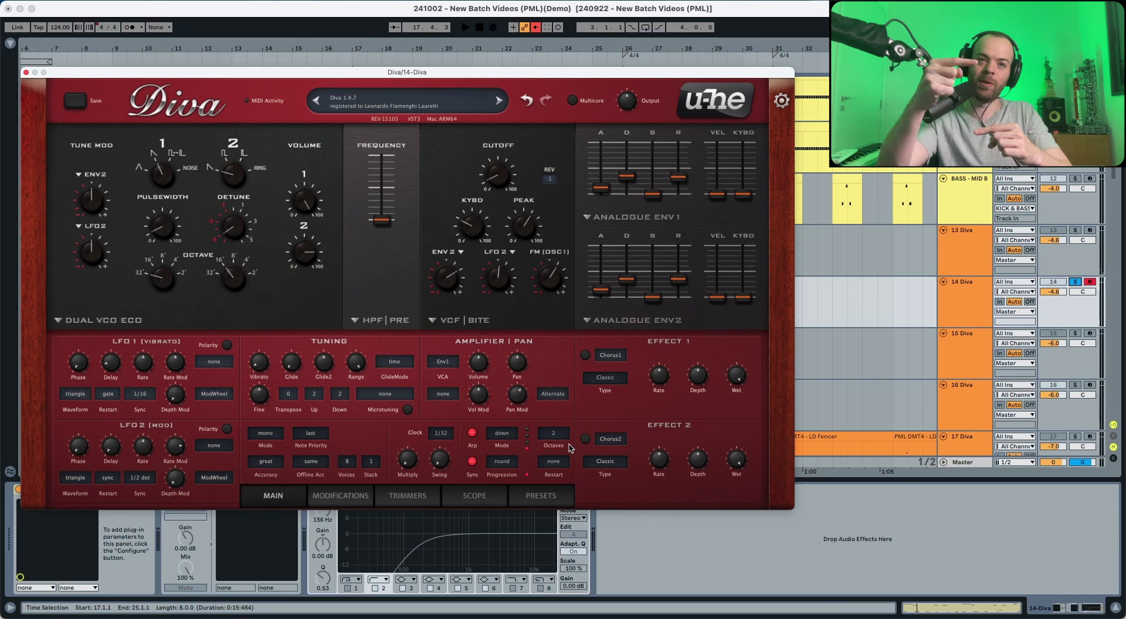
left_click(560, 462)
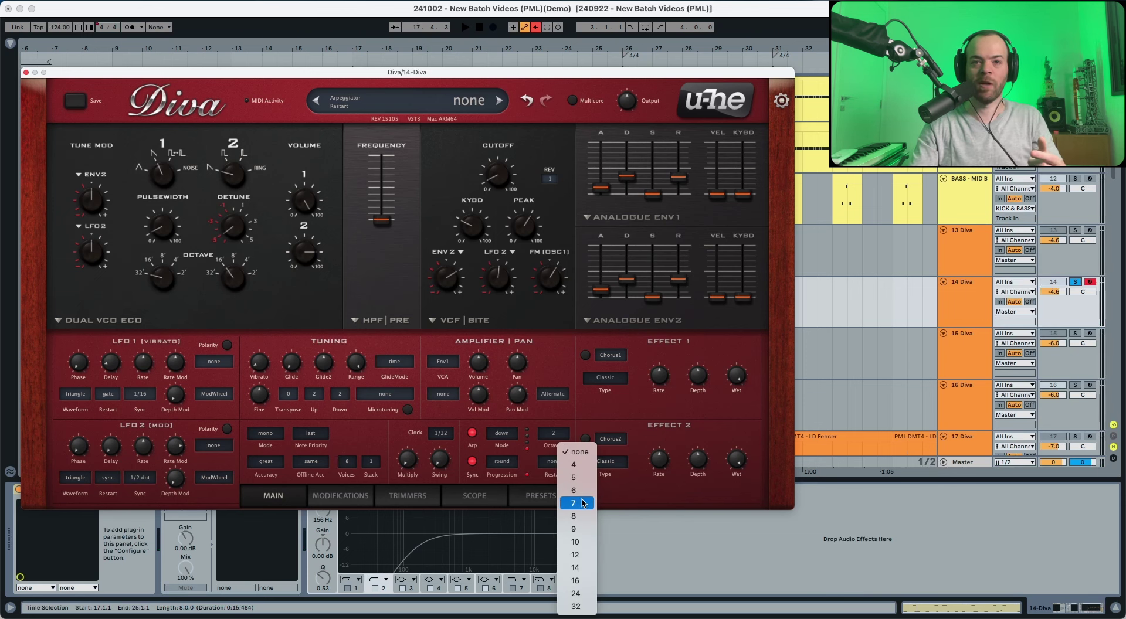
left_click(582, 503)
key("space")
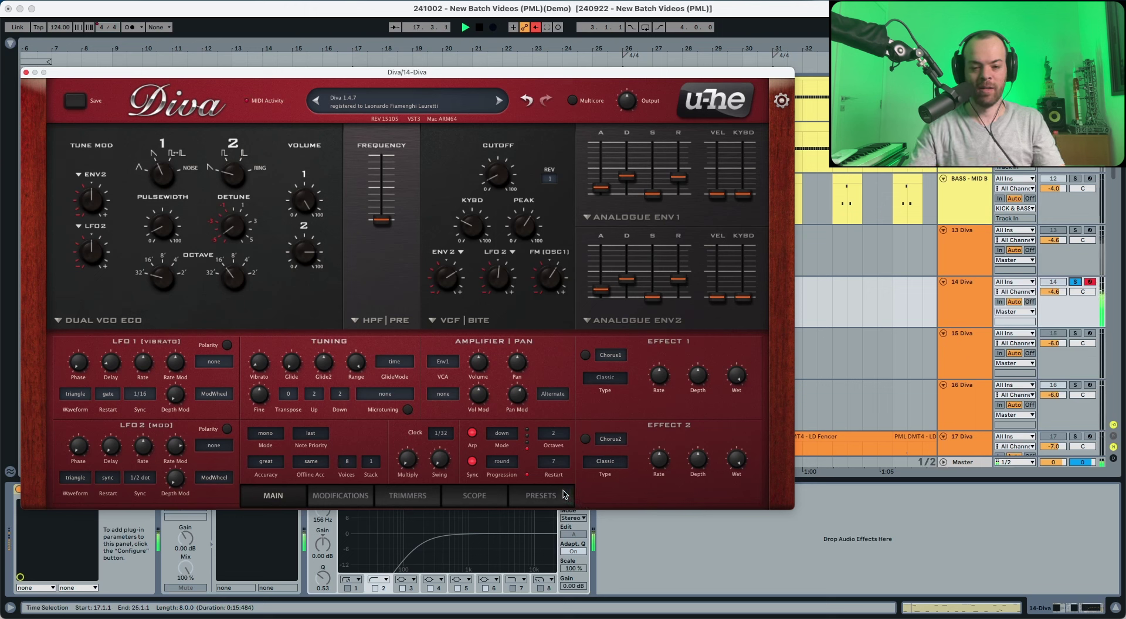
key("space")
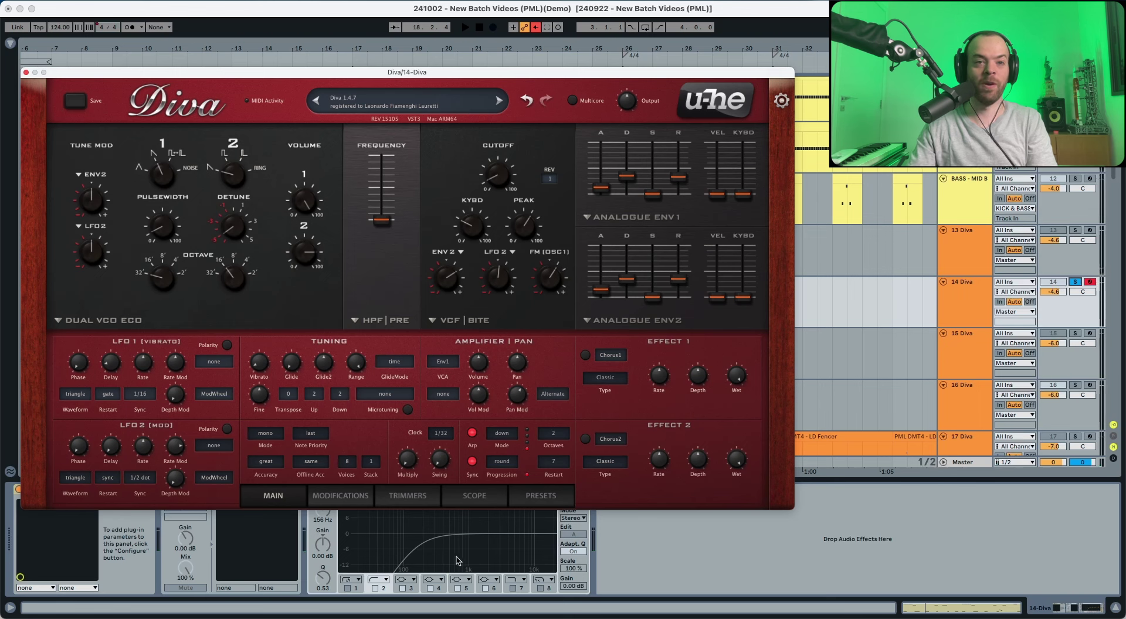
- Modulate the filter resonance with Env1 at a depth of 18.00 and listen to the arpeggio
left_click(331, 492)
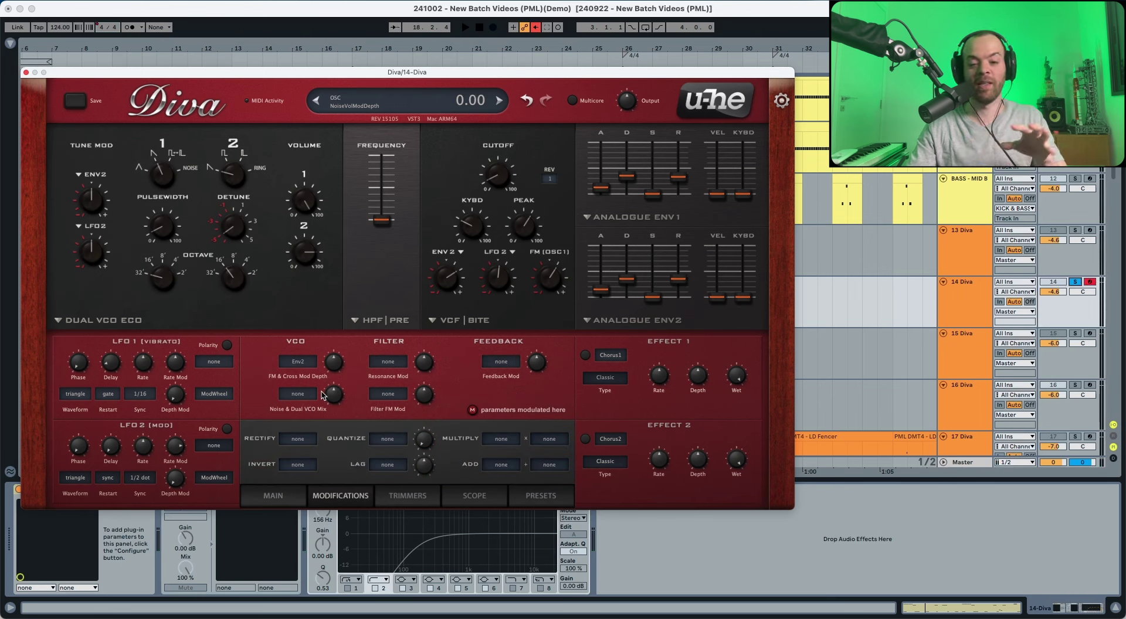
left_click(389, 362)
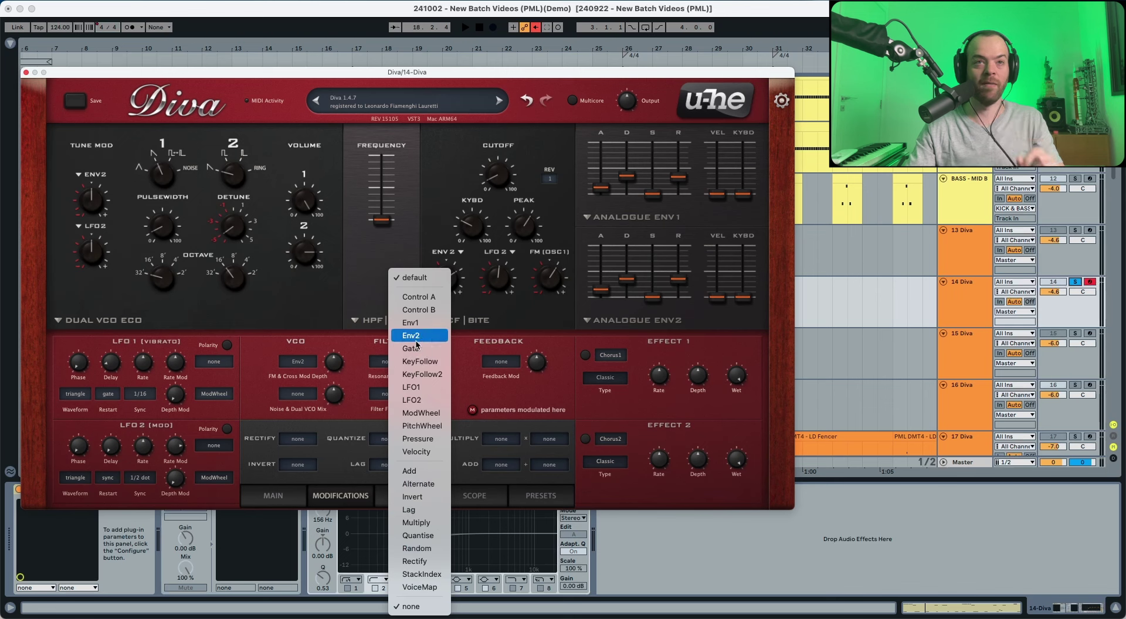
left_click(412, 323)
key("space")
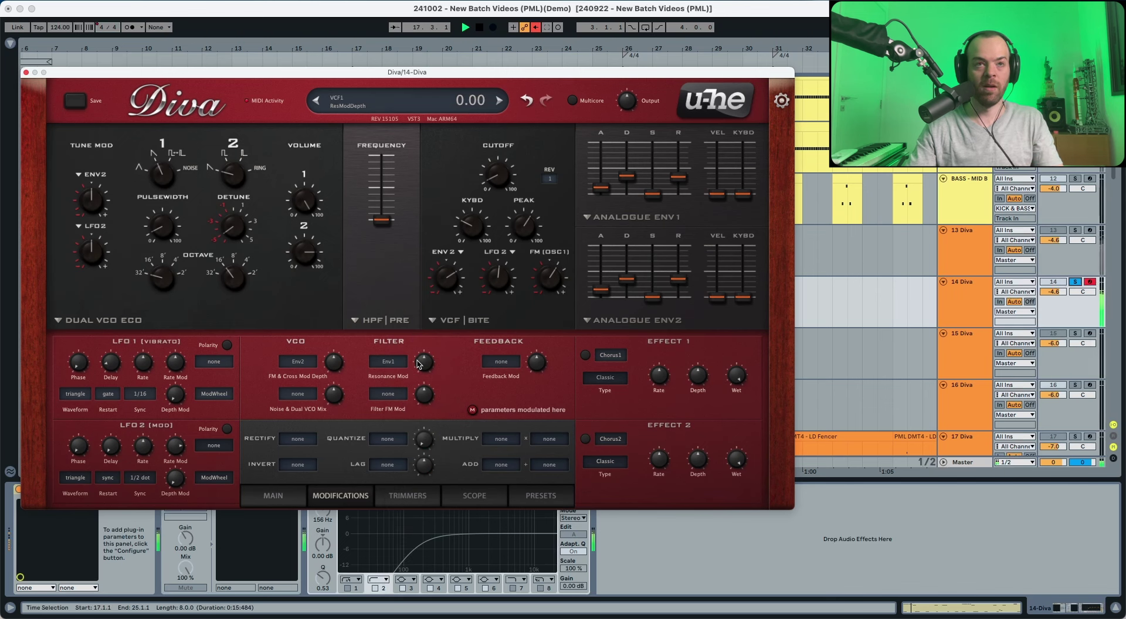
left_click_drag(420, 365, 421, 361)
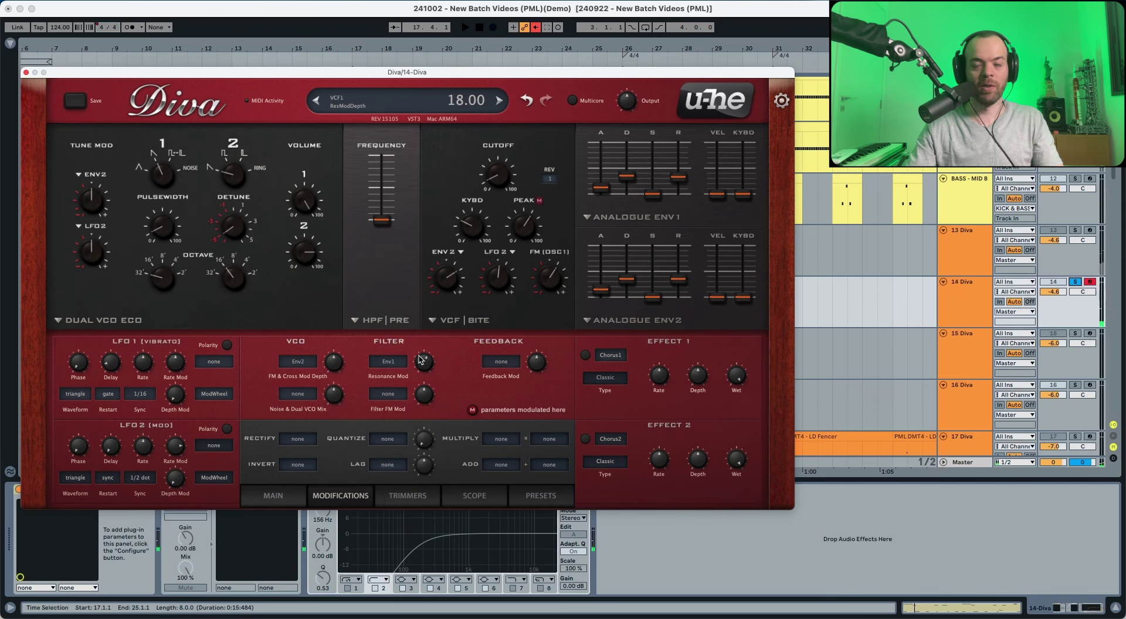
key("space")
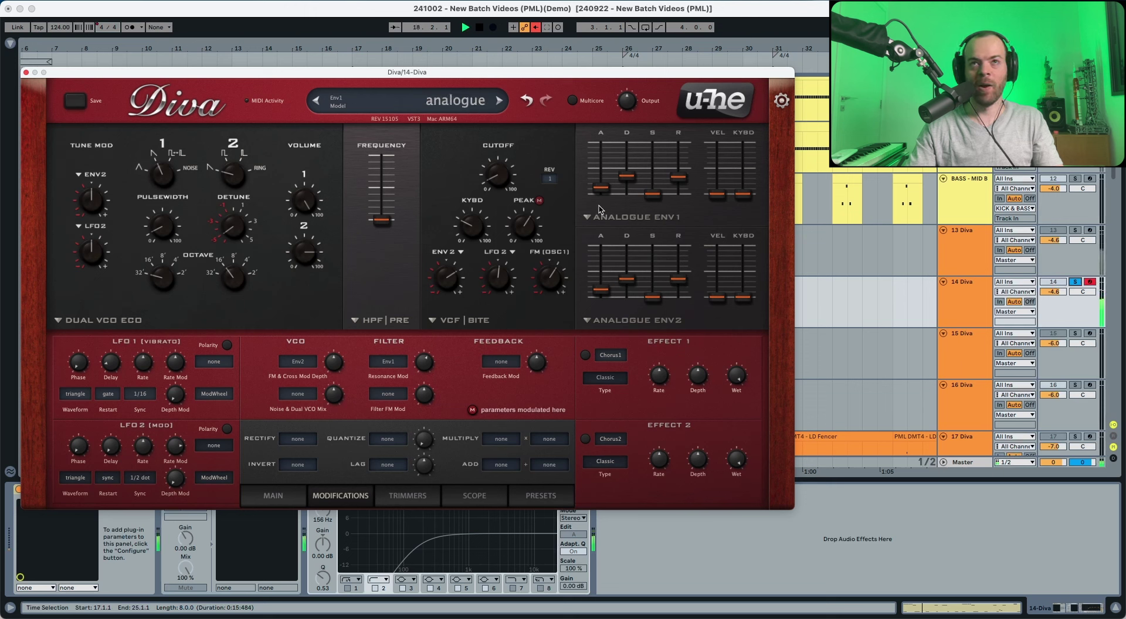
key("space")
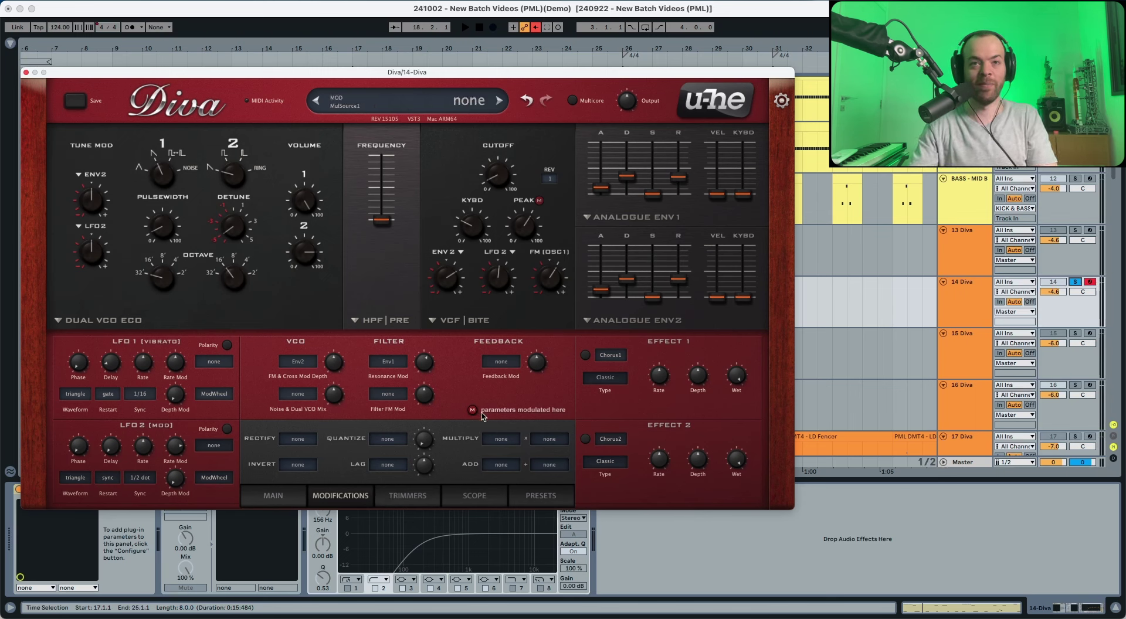
- Show the Trimmers page, switch on Effect 1 as Delay1, and audition the arpeggio with the delay
left_click(403, 500)
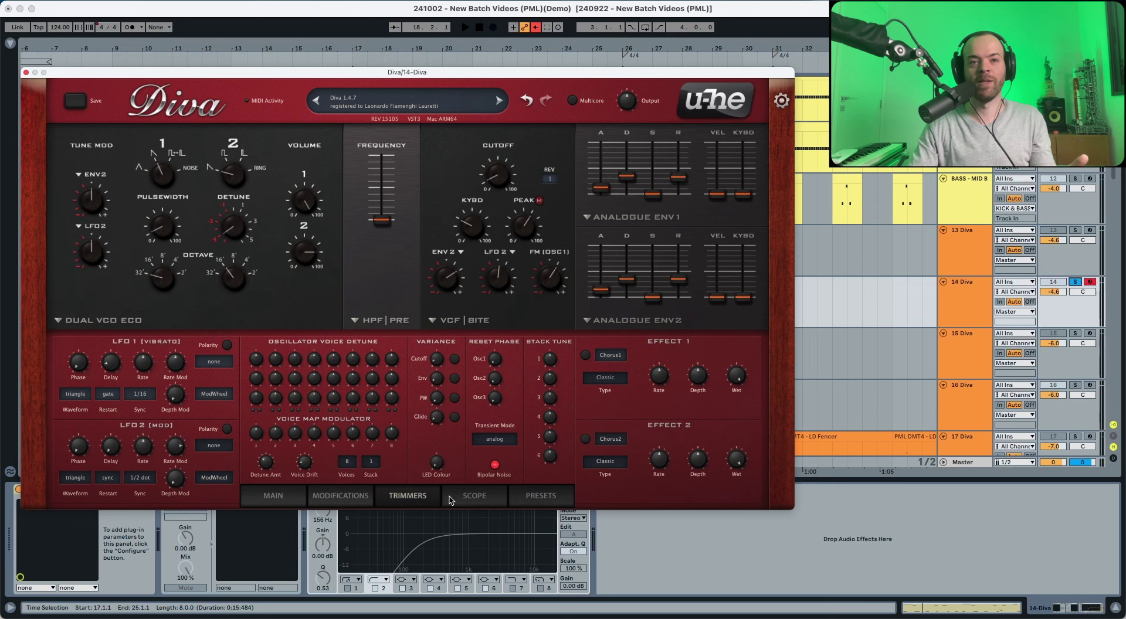
left_click(586, 355)
left_click(611, 355)
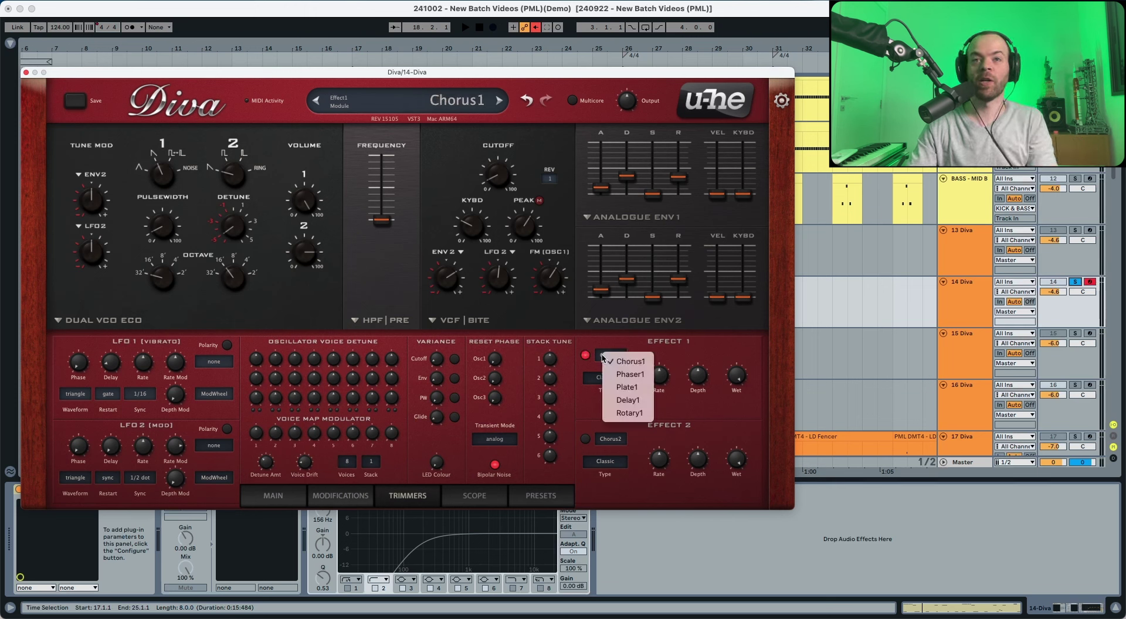
left_click(626, 399)
key("space")
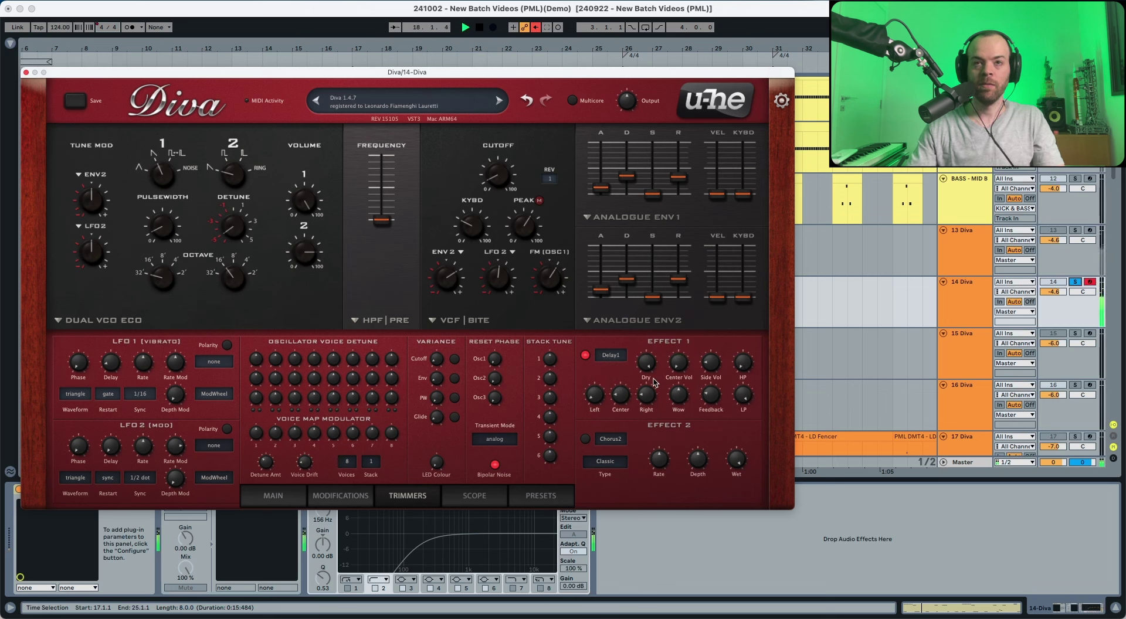
key("space")
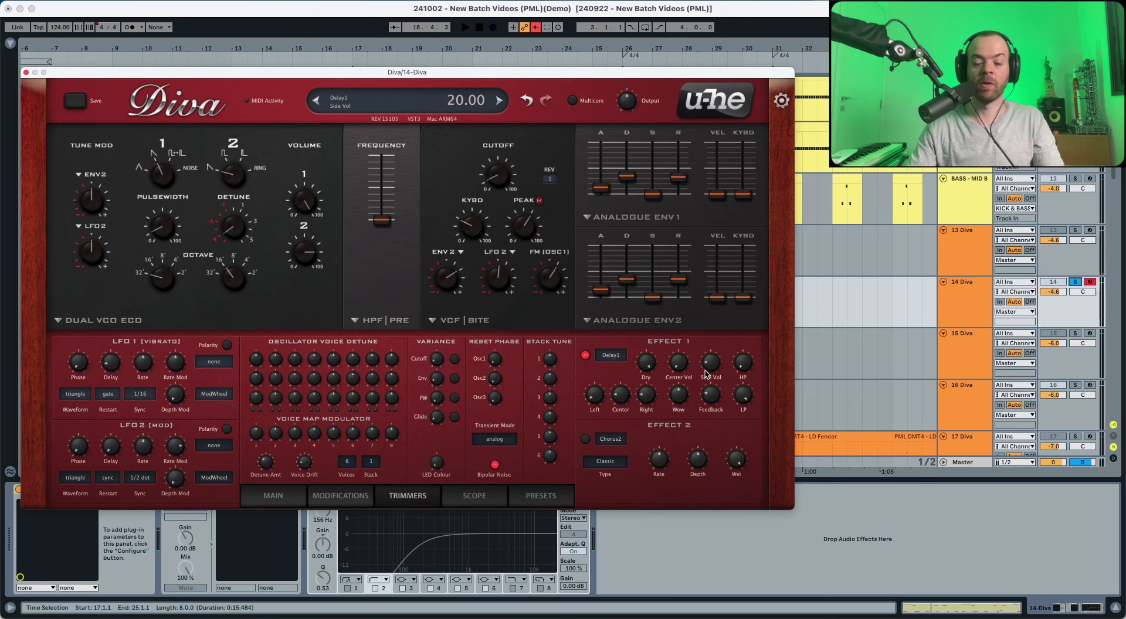
- Adjust the side volume of Delay1 and listen to the arpeggio
left_click_drag(707, 374, 745, 333)
key("space")
key("space")
key("space")
key("space")
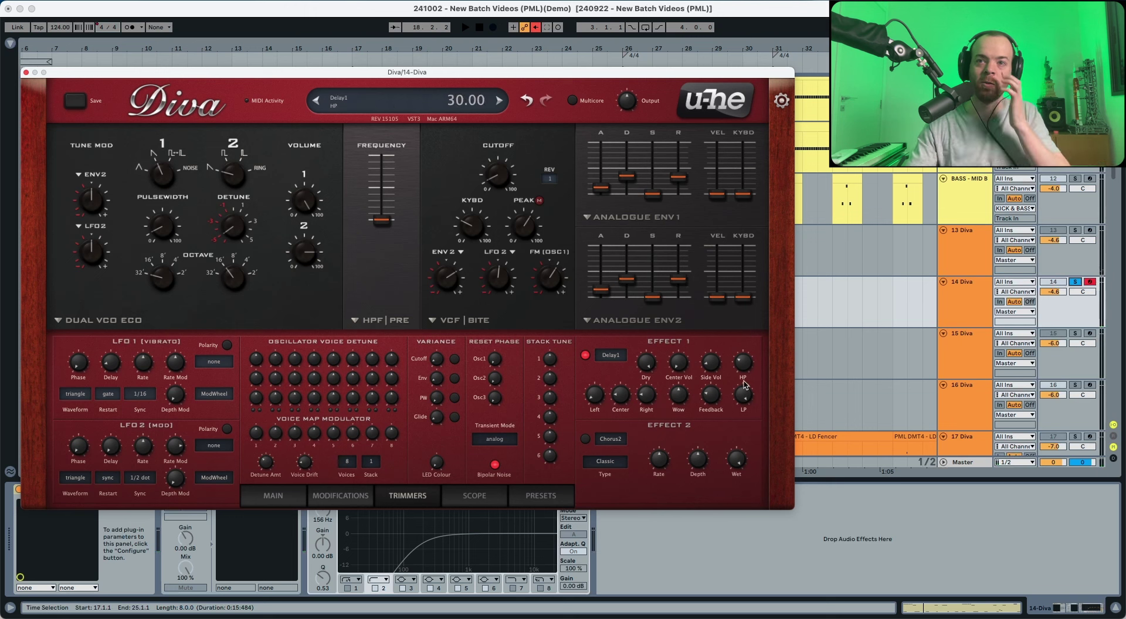
- Adjust the low-pass and feedback of Delay1 while auditioning the arpeggio
left_click_drag(744, 392, 742, 415)
key("space")
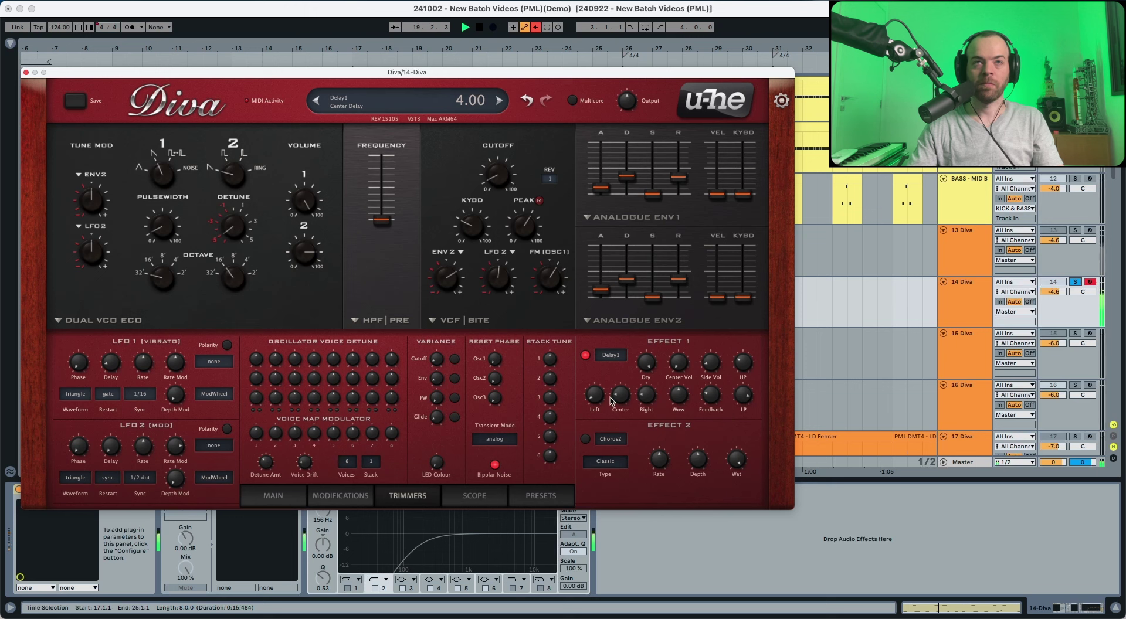
key("space")
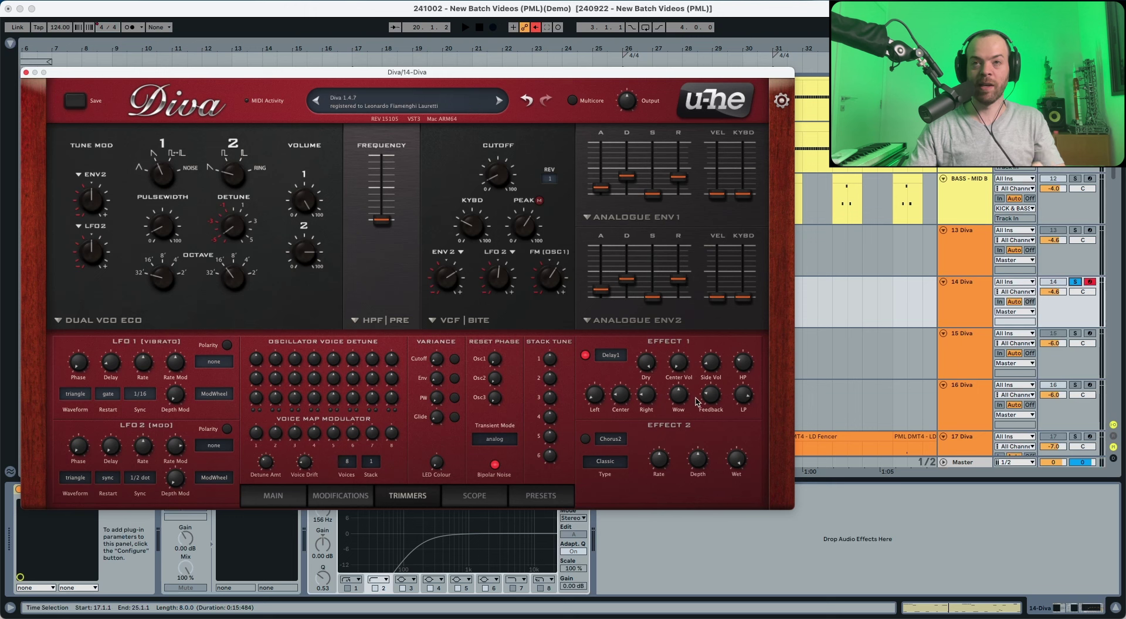
left_click_drag(708, 389, 709, 382)
key("space")
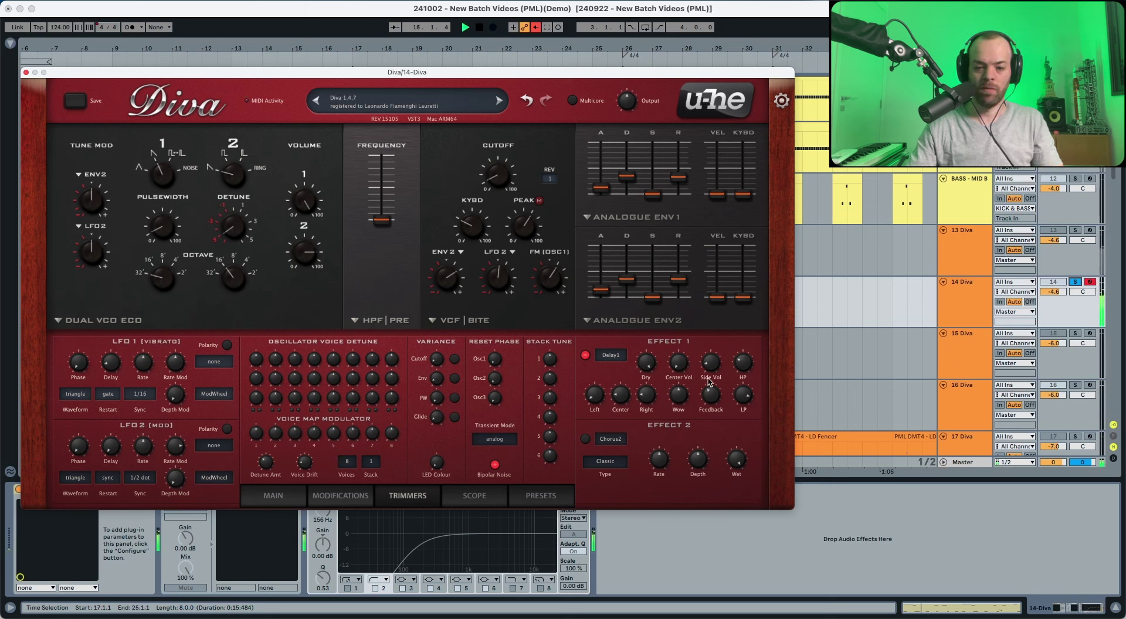
key("space")
- Switch on Effect 2 as the Plate2 reverb and start auditioning the arpeggio
left_click(585, 438)
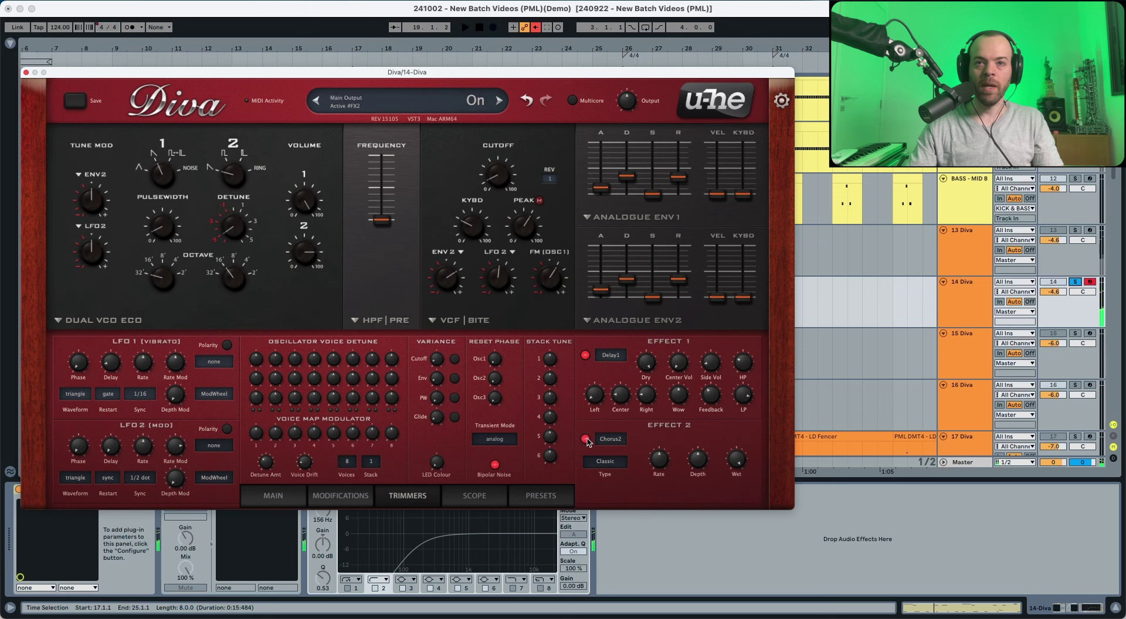
left_click(612, 441)
left_click(632, 470)
key("space")
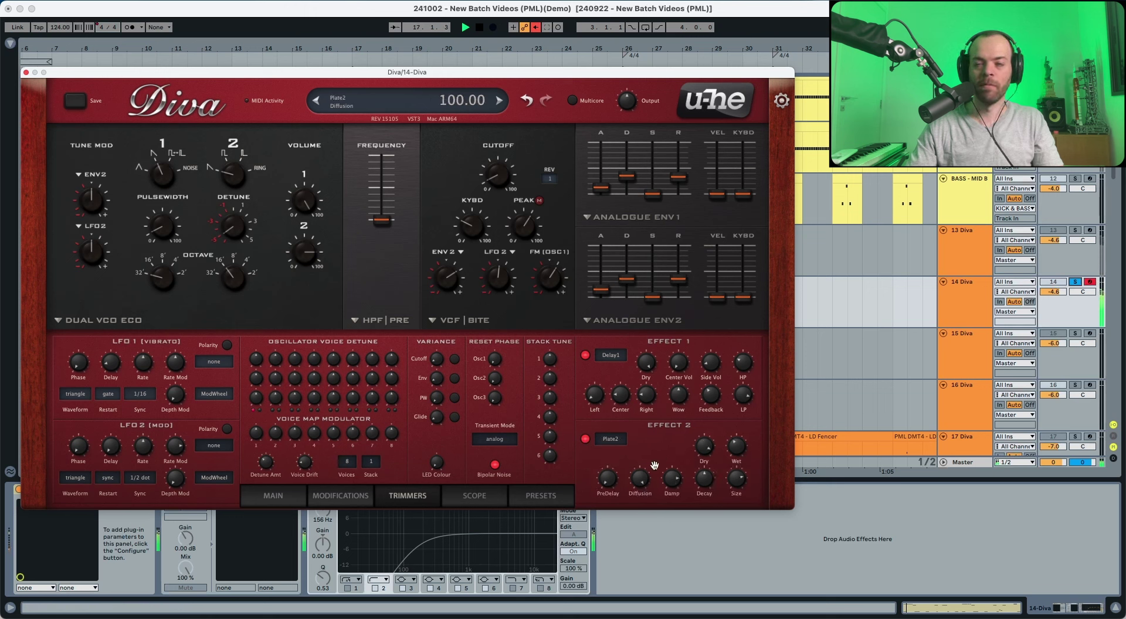
- Set the Plate2 dry level to 100.00 and adjust its wet level while listening to the arpeggio
left_click_drag(707, 455, 711, 393)
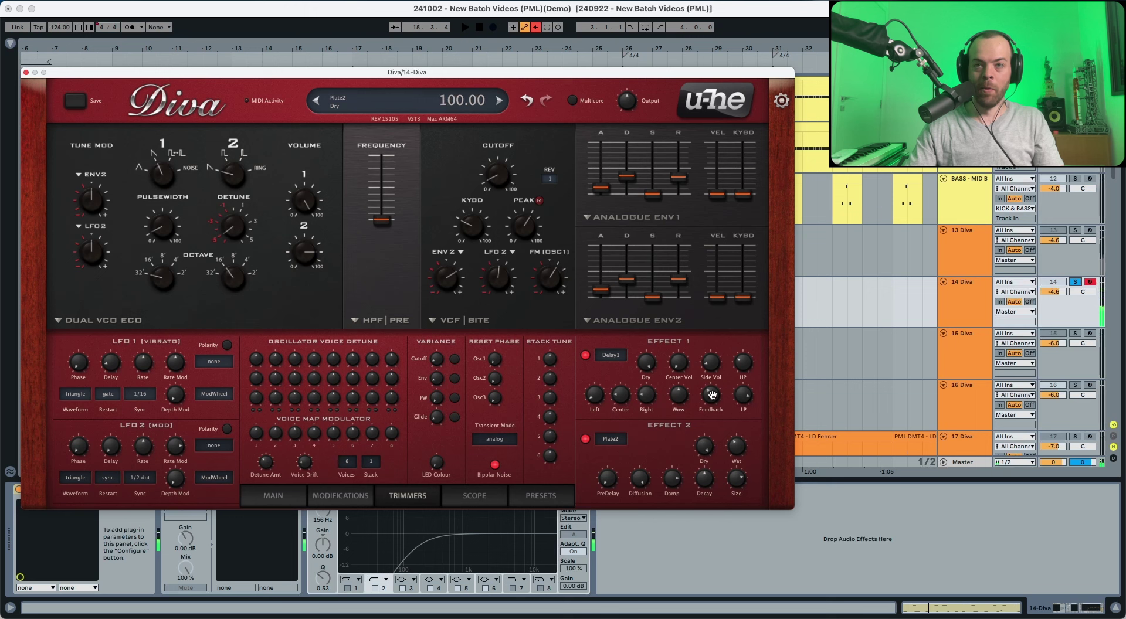
key("space")
left_click_drag(733, 447, 731, 470)
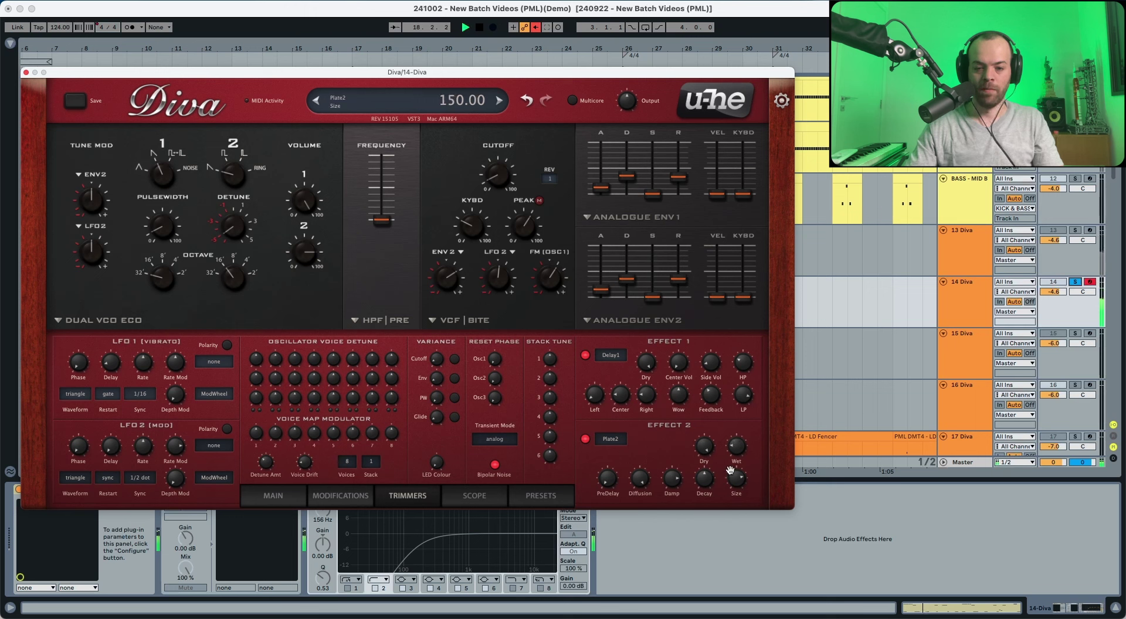
key("space")
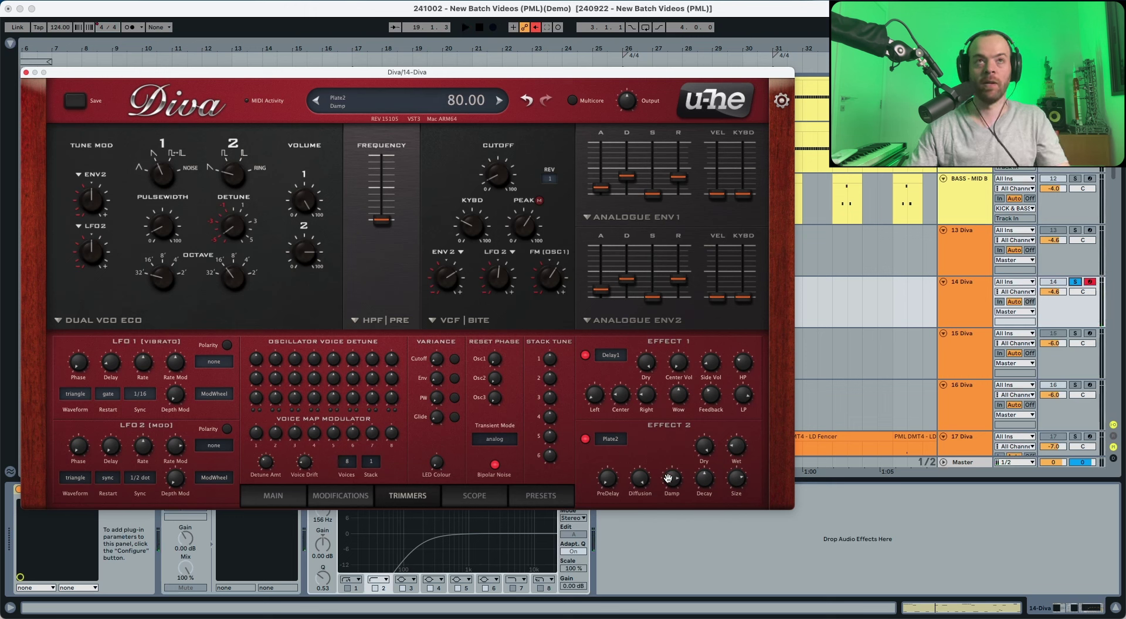
- Adjust the damping of the Plate2 reverb slightly while auditioning the arpeggio
key("space")
left_click_drag(667, 478, 673, 465)
key("space")
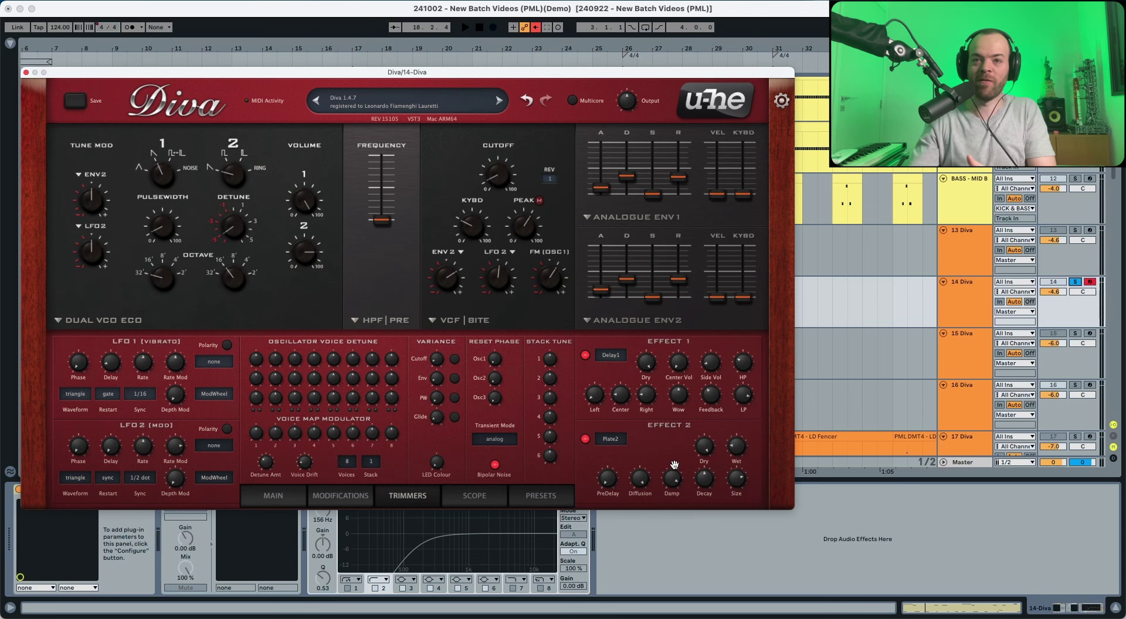
- Try Plate2 damping at 7.50 during playback, and raise it back up
left_click_drag(671, 477, 666, 584)
key("space")
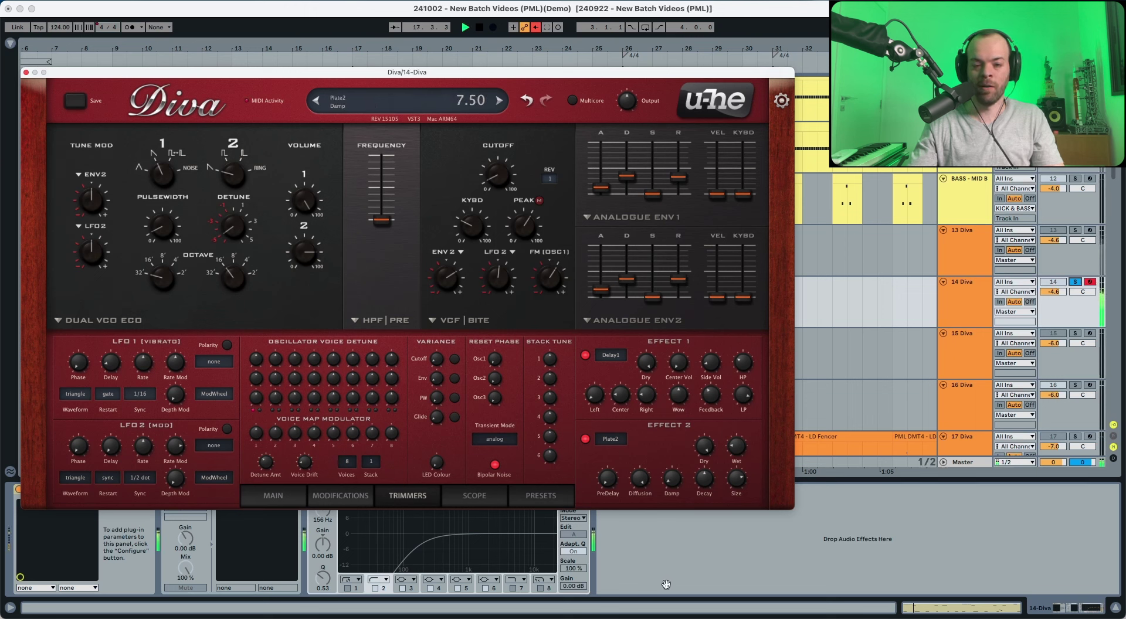
left_click_drag(666, 584, 674, 478)
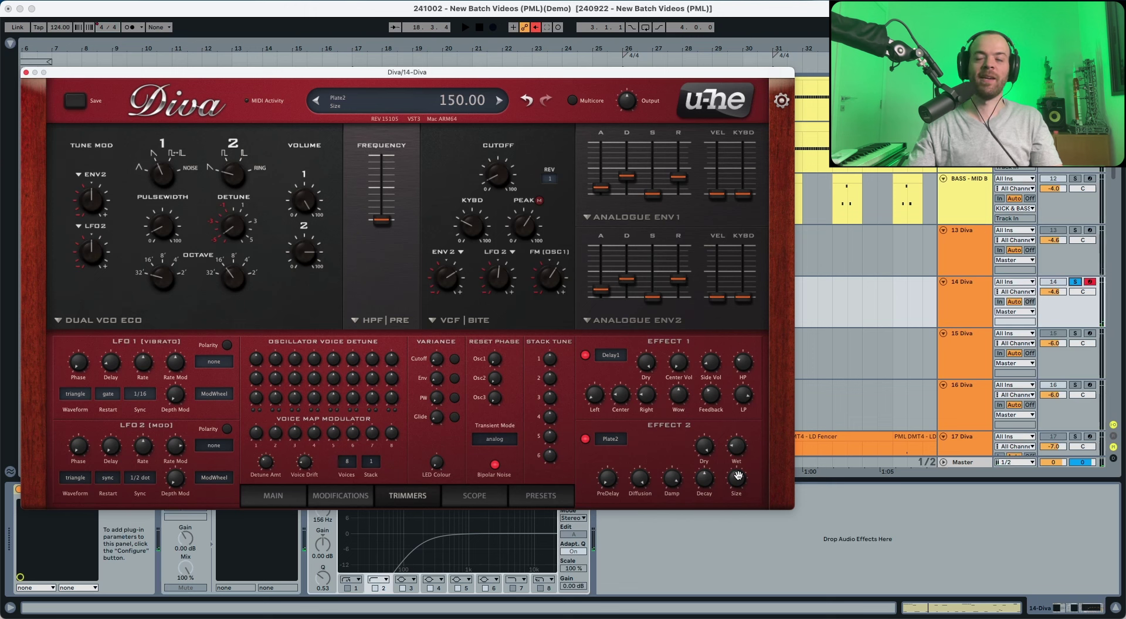
- Play the recreated arpeggio, and compare it with the original by soloing track 13 Diva and then track 14 Diva
key("space")
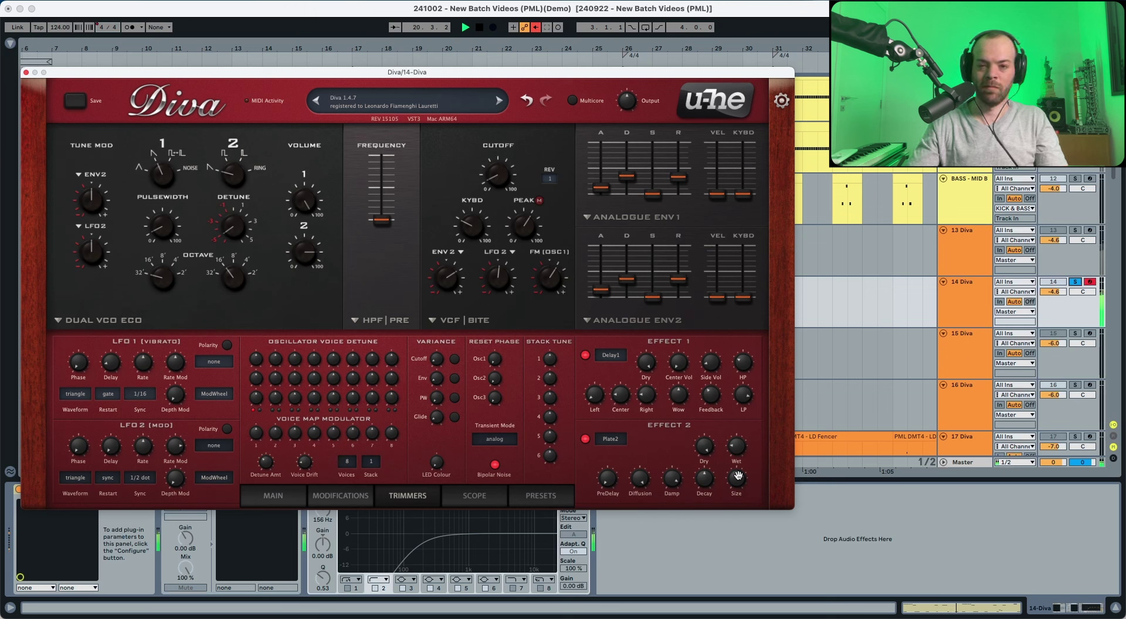
key("space")
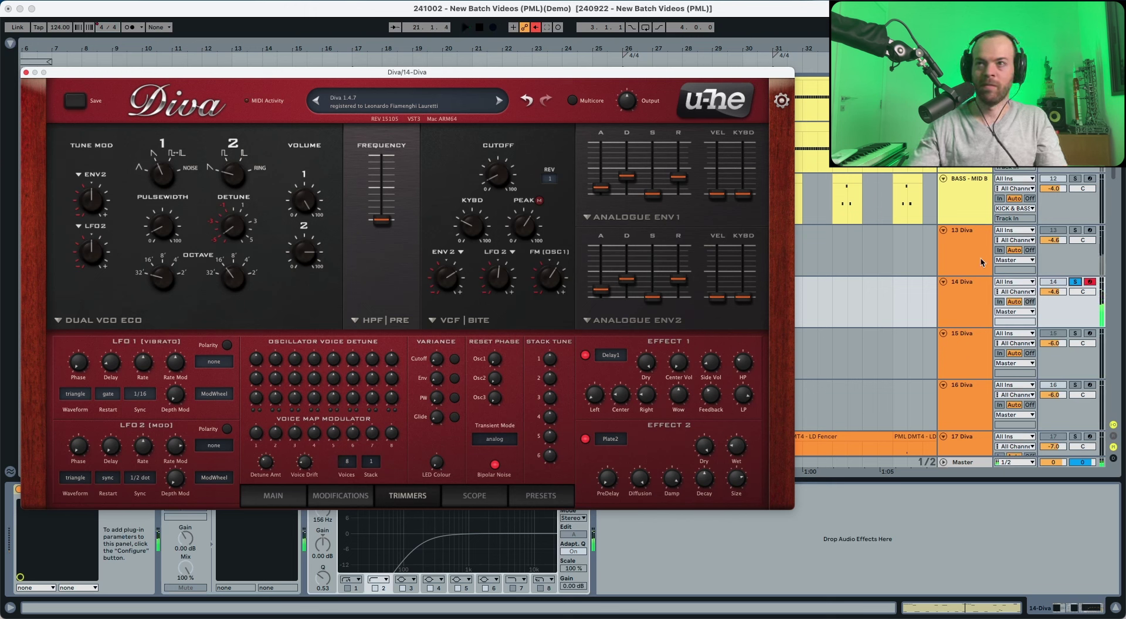
left_click(1075, 230)
key("space")
left_click(1074, 281)
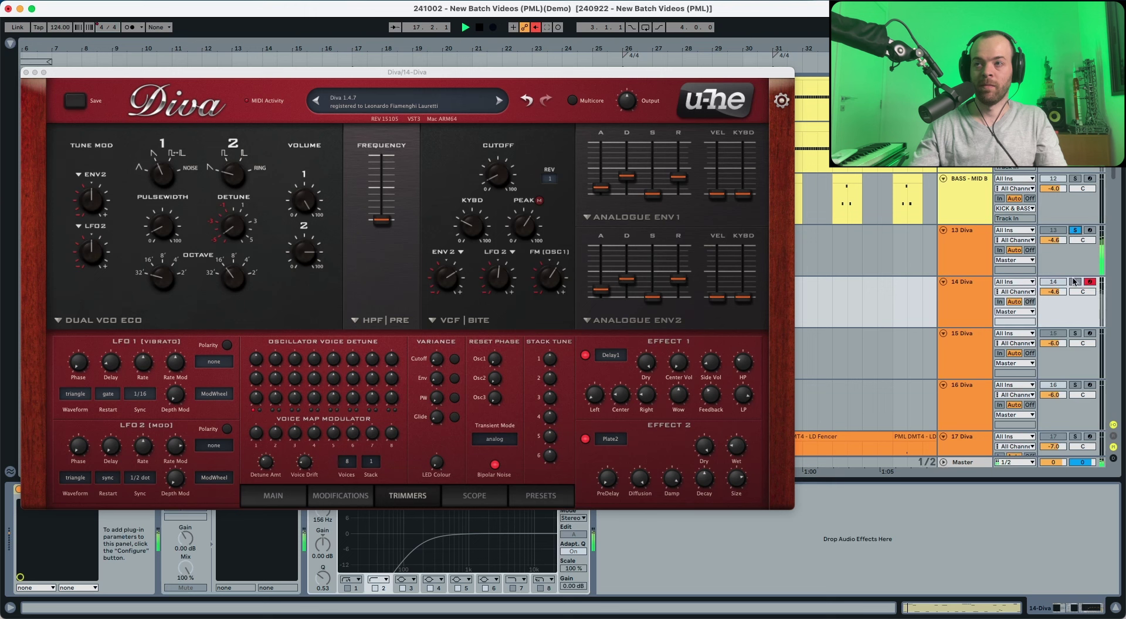
left_click(1074, 282)
key("space")
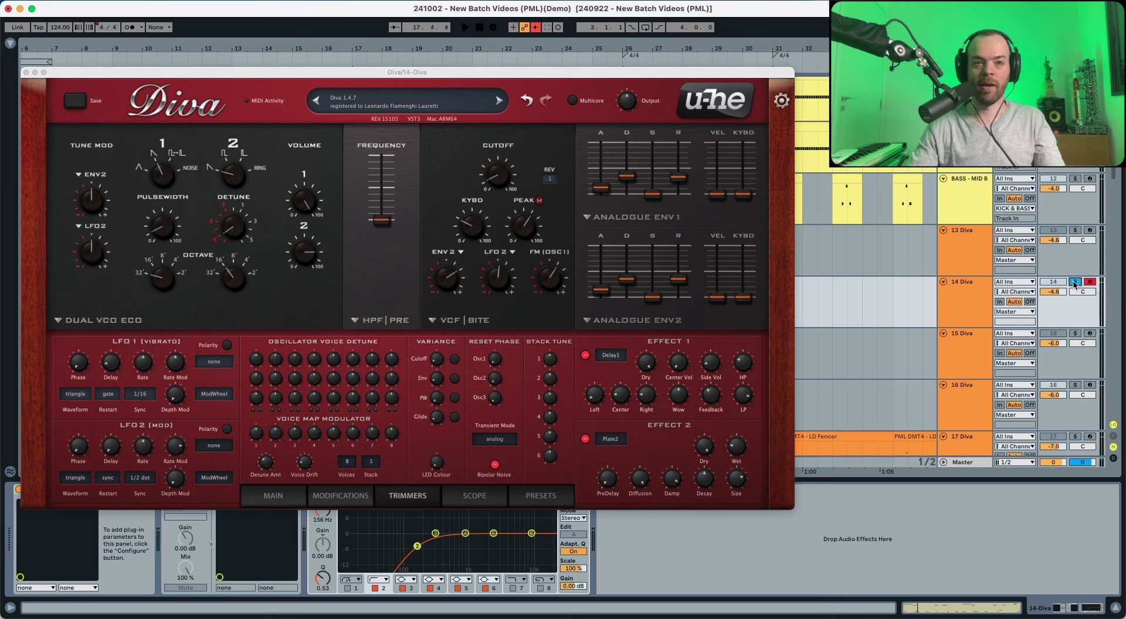
- Play the arpeggio and unsolo track 14 Diva to hear it within the full arrangement
key("space")
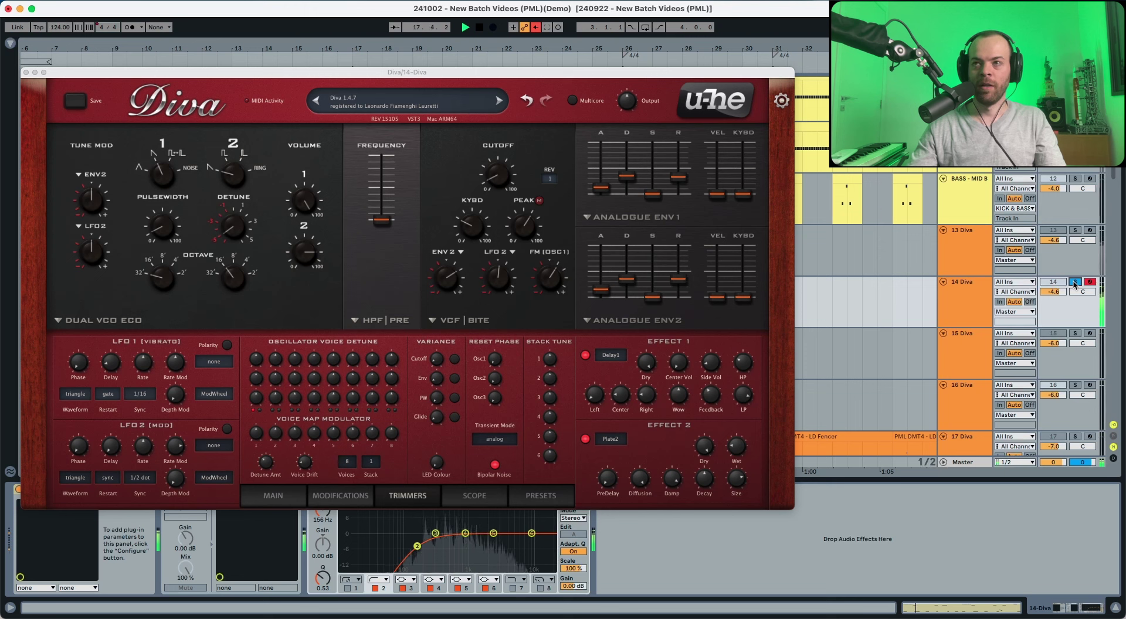
left_click(1074, 283)
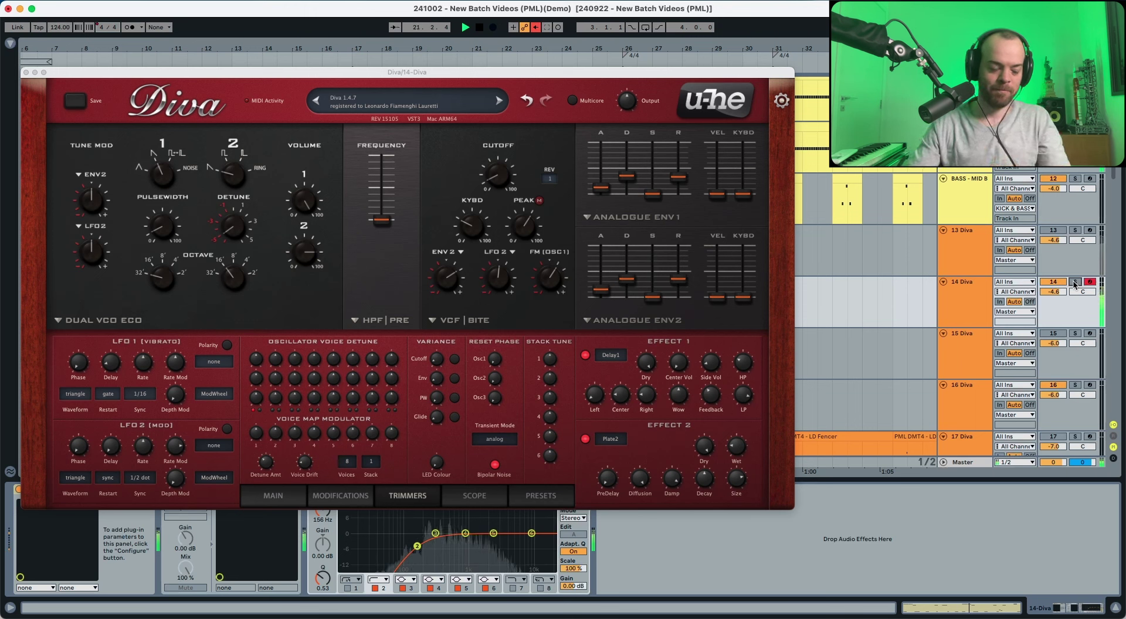
key("space")
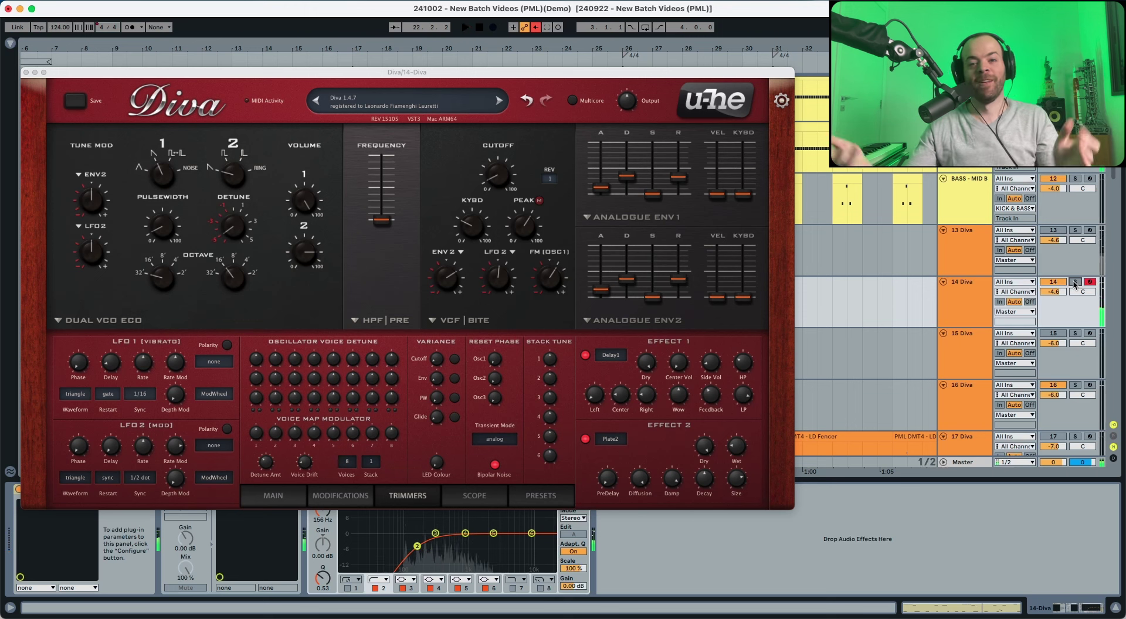